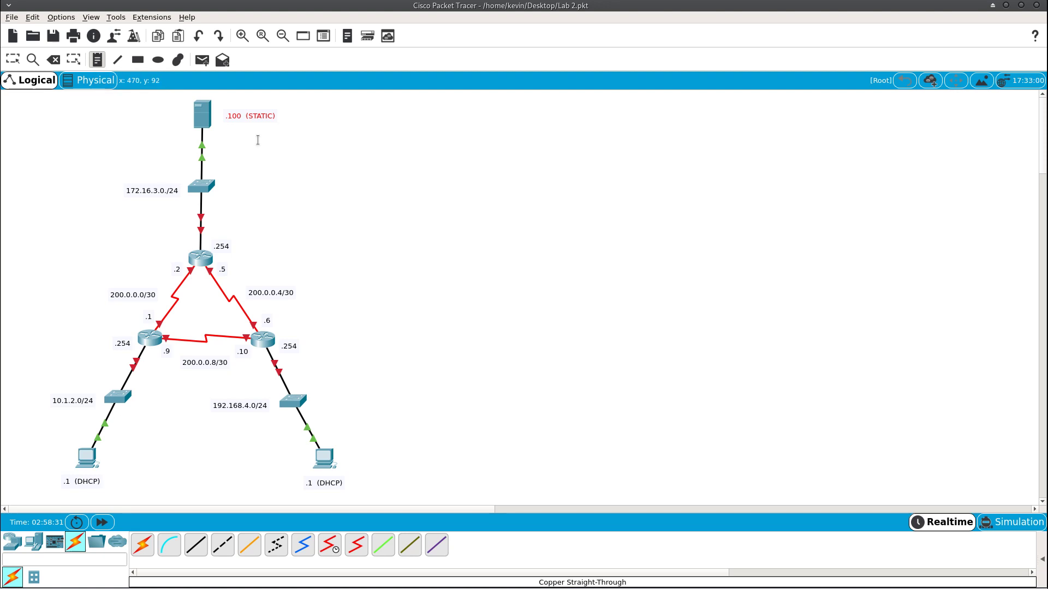
pyautogui.click(258, 145)
pyautogui.write('IP')
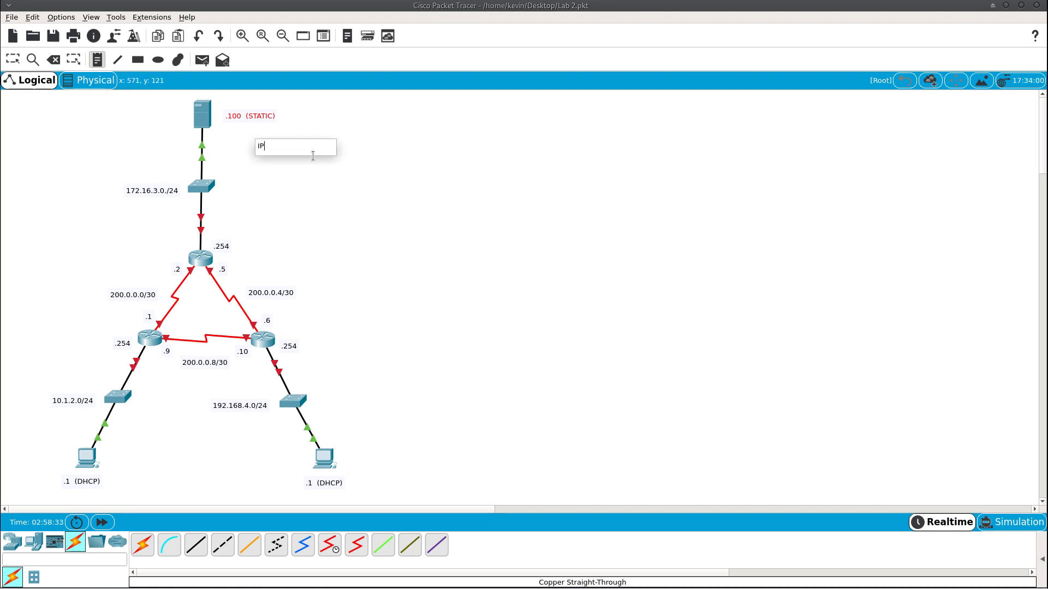
pyautogui.write(' ADDRESSING')
pyautogui.press('BackSpace')
pyautogui.press('BackSpace')
pyautogui.press('BackSpace')
pyautogui.press('BackSpace')
pyautogui.press('BackSpace')
pyautogui.press('BackSpace')
pyautogui.press('BackSpace')
pyautogui.press('BackSpace')
pyautogui.press('BackSpace')
pyautogui.press('BackSpace')
pyautogui.press('BackSpace')
pyautogui.press('BackSpace')
pyautogui.press('BackSpace')
pyautogui.press('Escape')
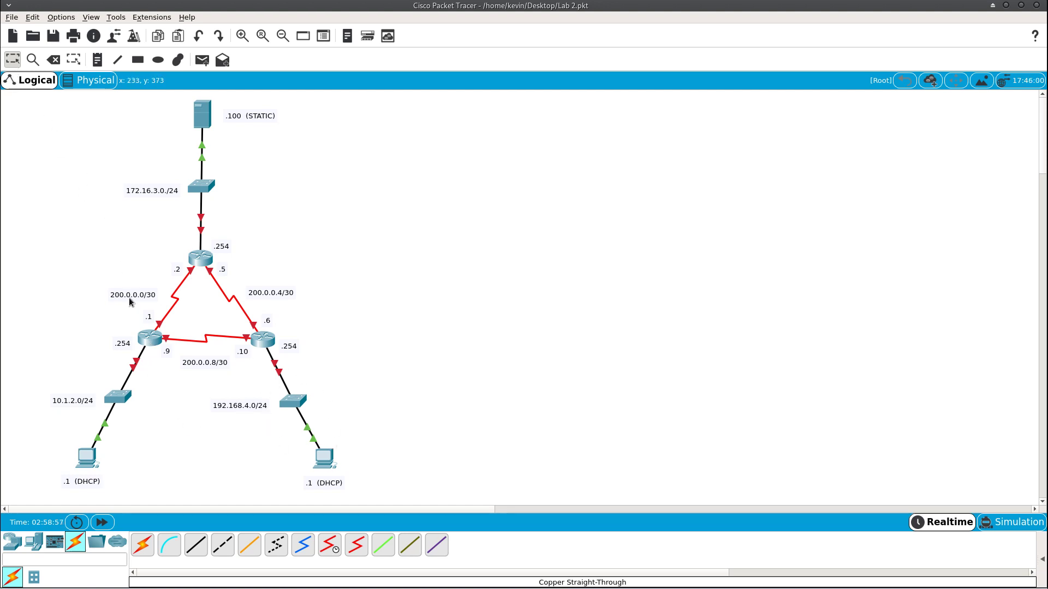
# Step: Open the command line of the router serving the 10.1.2.0/24 LAN and decline the initial configuration dialog
pyautogui.click(150, 339)
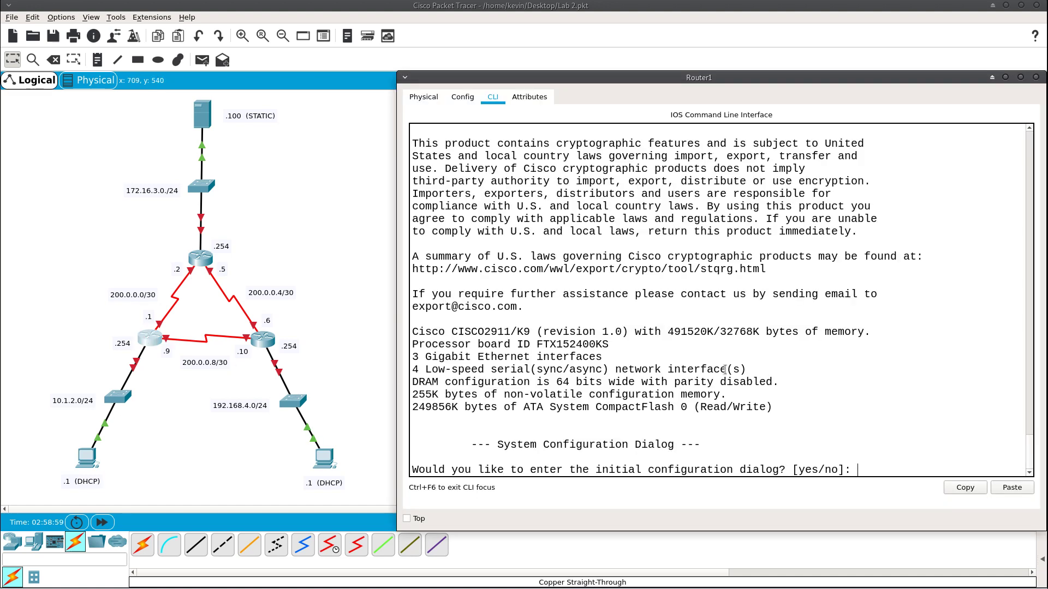
pyautogui.press('Return')
pyautogui.press('Return')
pyautogui.press('Return')
pyautogui.press('Return')
pyautogui.press('Return')
pyautogui.press('Return')
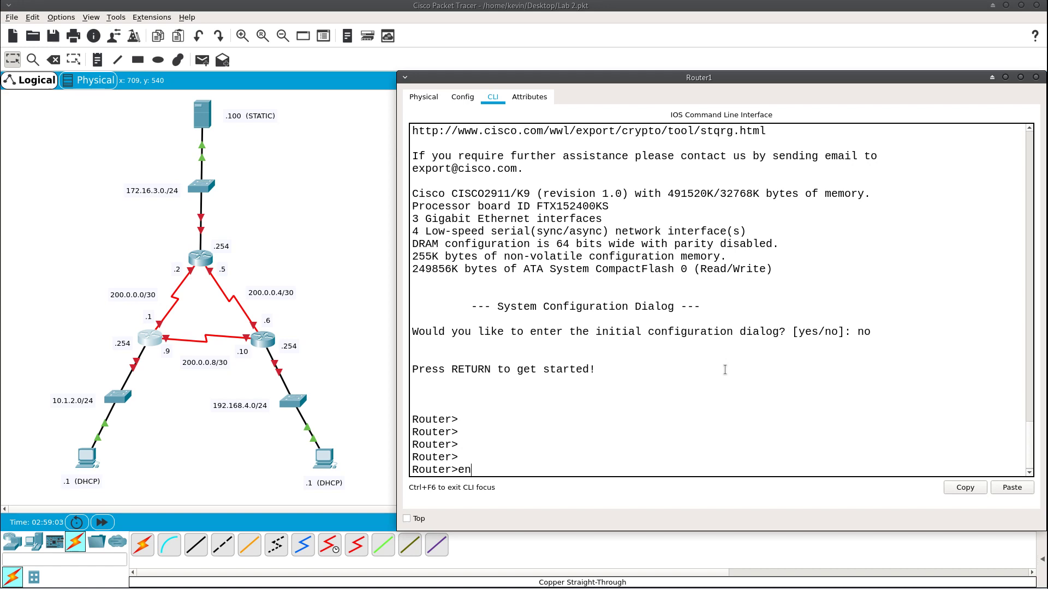
# Step: Enter privileged EXEC mode and global configuration mode on the router of the 10.1.2.0/24 LAN
pyautogui.write('en')
pyautogui.press('Return')
pyautogui.press('Return')
pyautogui.press('Return')
pyautogui.press('Return')
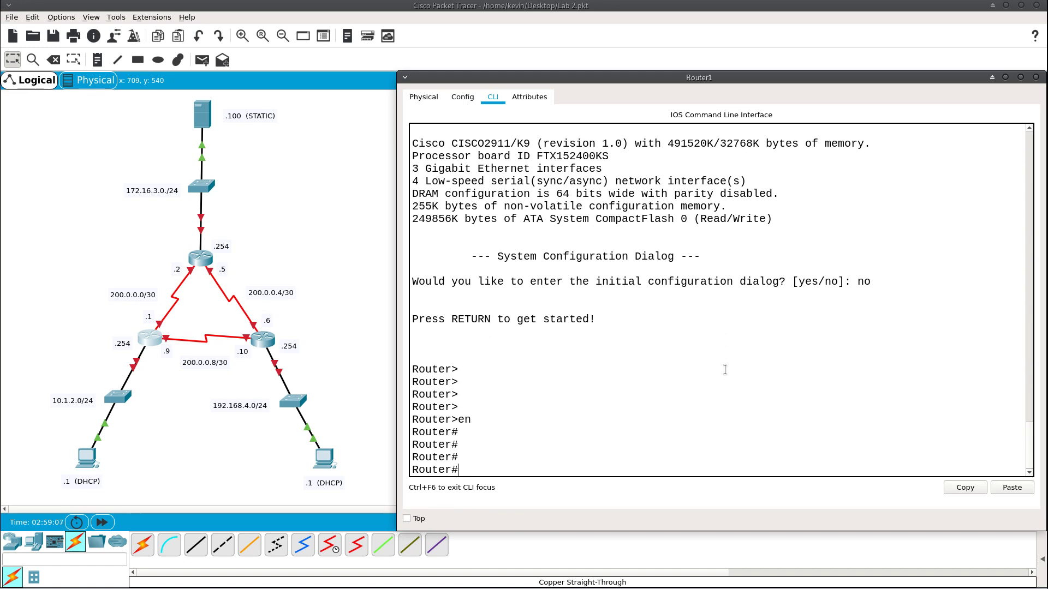
pyautogui.write('conf t')
pyautogui.press('Return')
pyautogui.press('Return')
pyautogui.press('Return')
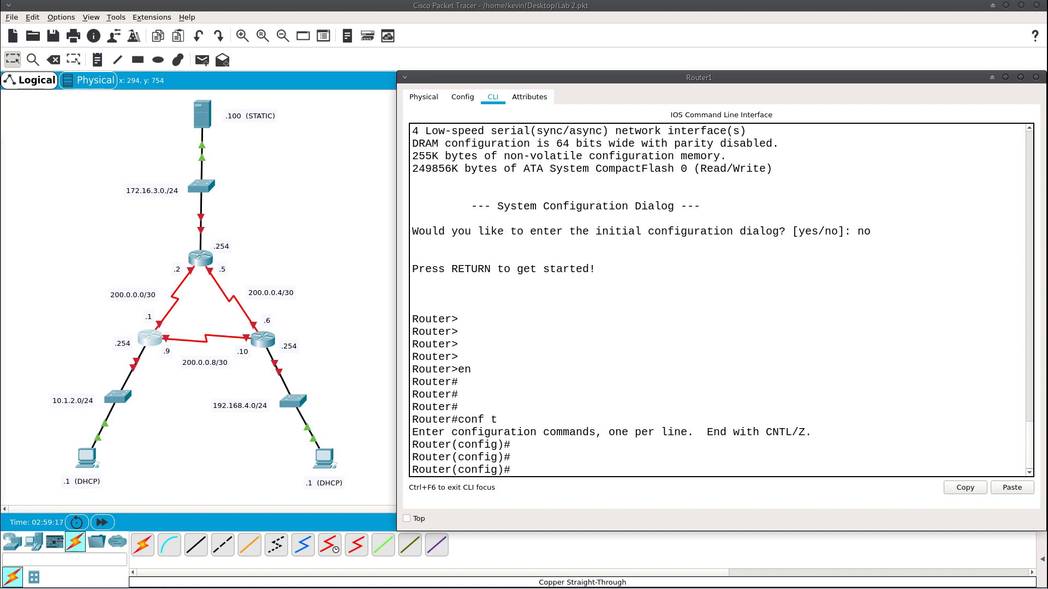
# Step: Set the hostname of the 10.1.2.0/24 LAN's router to R1
pyautogui.click(1010, 489)
pyautogui.press('Return')
pyautogui.press('Return')
pyautogui.press('Return')
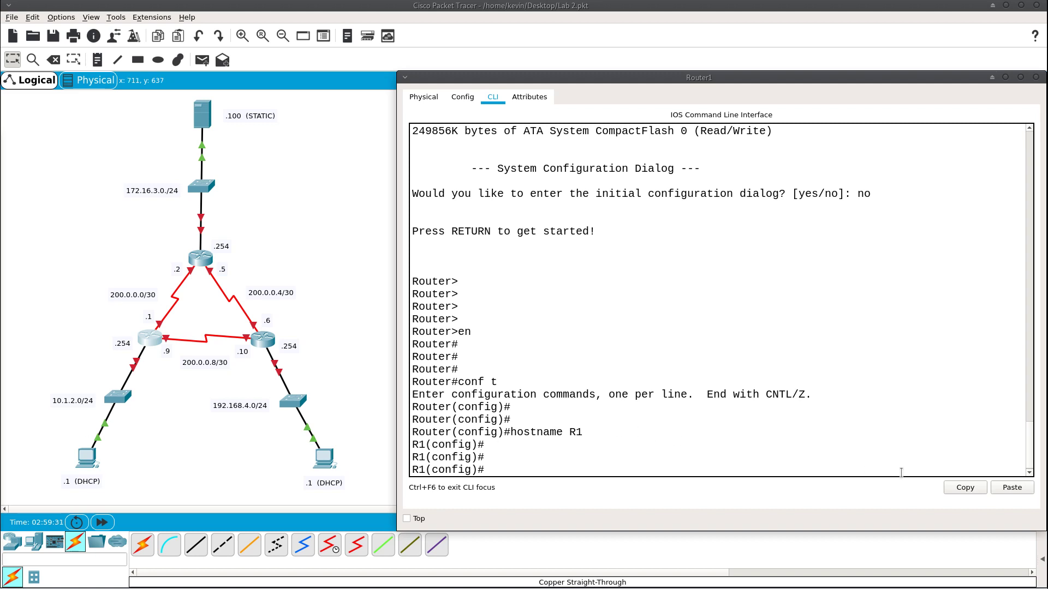
# Step: Enable R1's GigabitEthernet0/0 "LAN A" at 10.1.2.254/24, Serial0/0/0 at 200.0.0.1/30 with clock rate 128000 and Serial0/0/1 at 200.0.0.9/30, with bandwidth 128 on both serials
pyautogui.click(1010, 490)
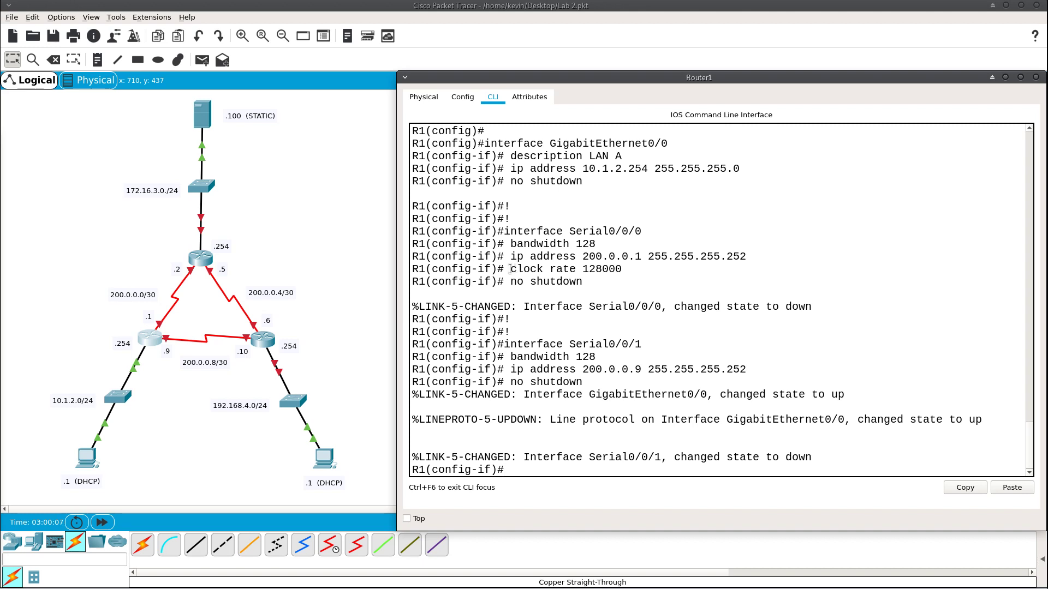
pyautogui.moveTo(510, 268); pyautogui.dragTo(633, 275)
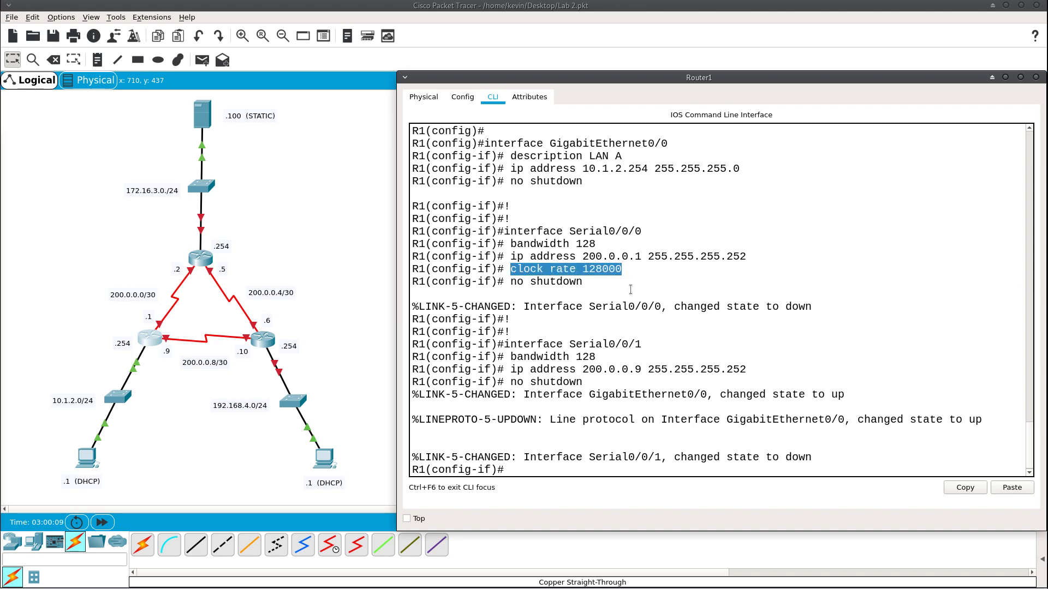
pyautogui.click(631, 274)
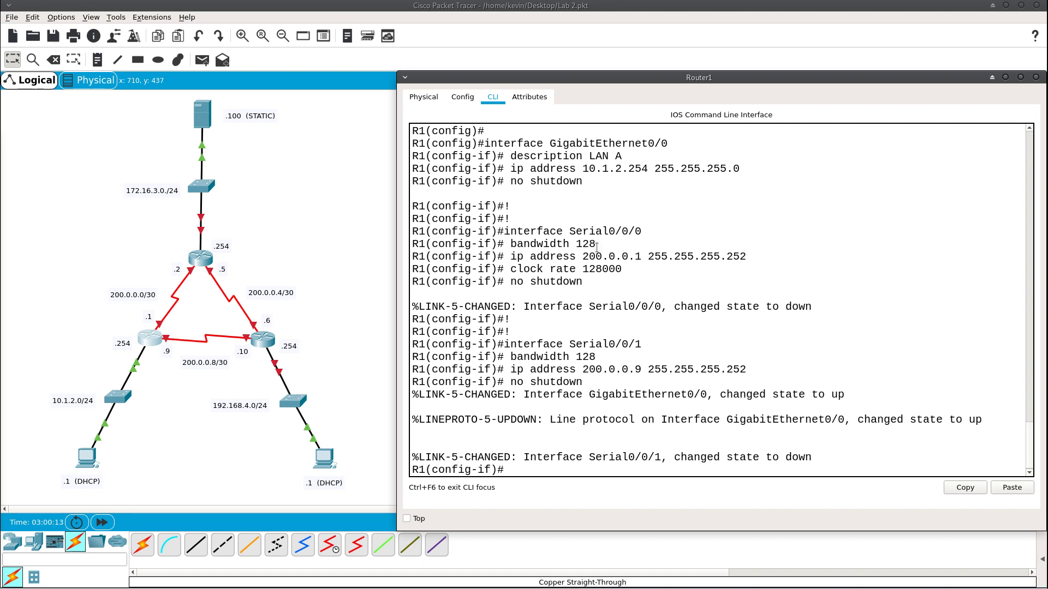
pyautogui.moveTo(596, 244); pyautogui.dragTo(510, 244)
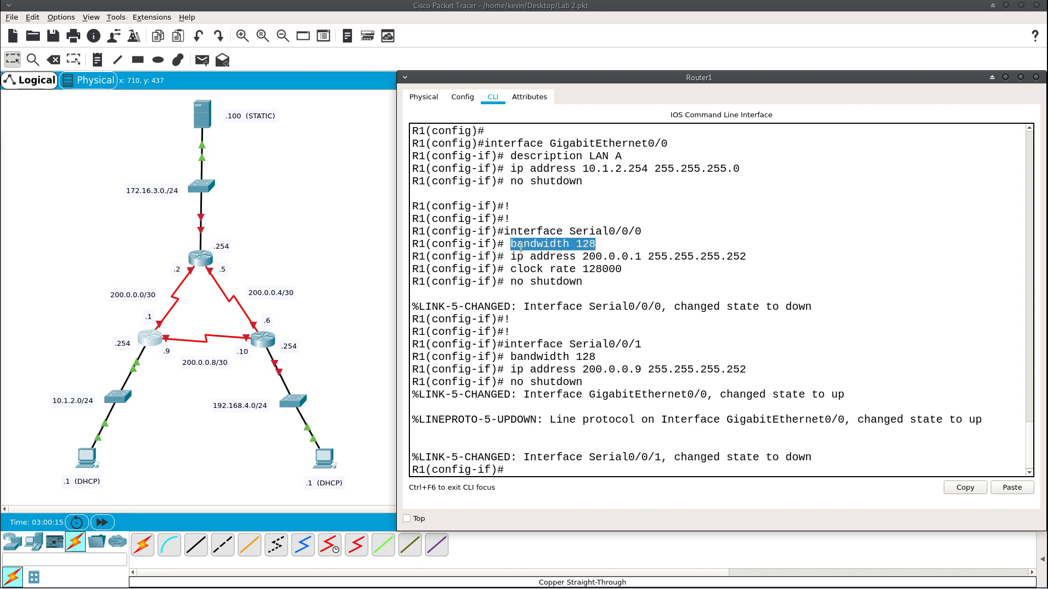
pyautogui.click(659, 277)
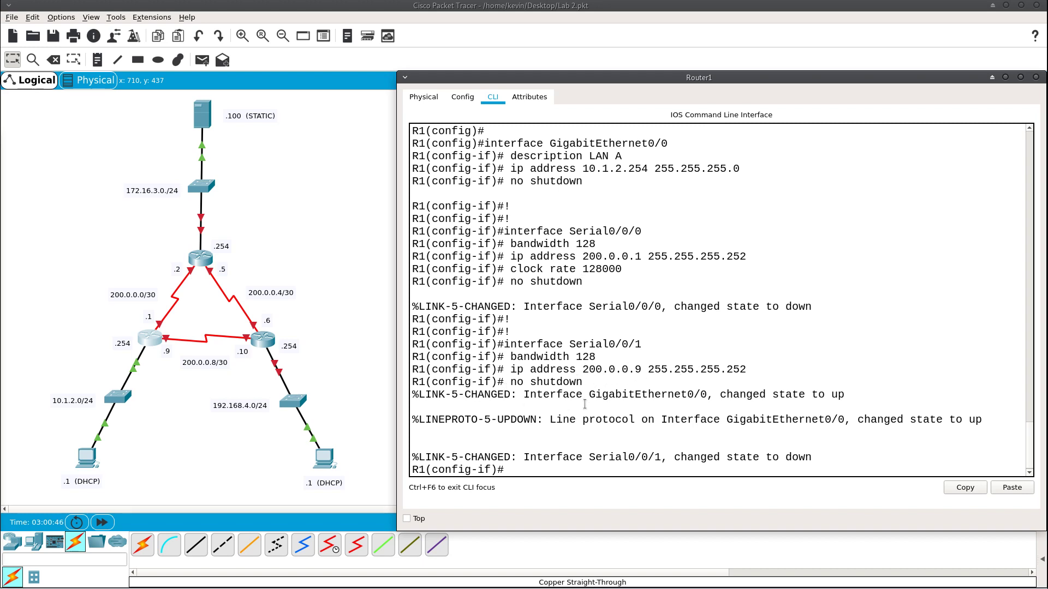
# Step: Exit interface configuration mode on R1 back to global configuration mode
pyautogui.press('Return')
pyautogui.press('Return')
pyautogui.press('Return')
pyautogui.press('Return')
pyautogui.press('Return')
pyautogui.write('exit')
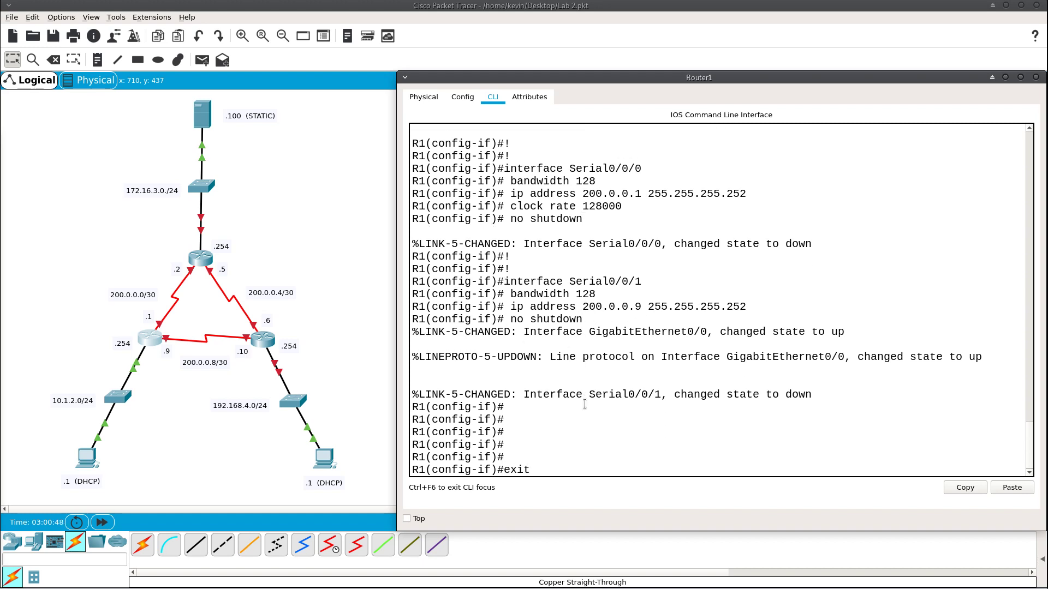
pyautogui.press('Return')
pyautogui.press('Return')
pyautogui.press('Return')
pyautogui.press('Return')
pyautogui.press('Return')
pyautogui.press('Return')
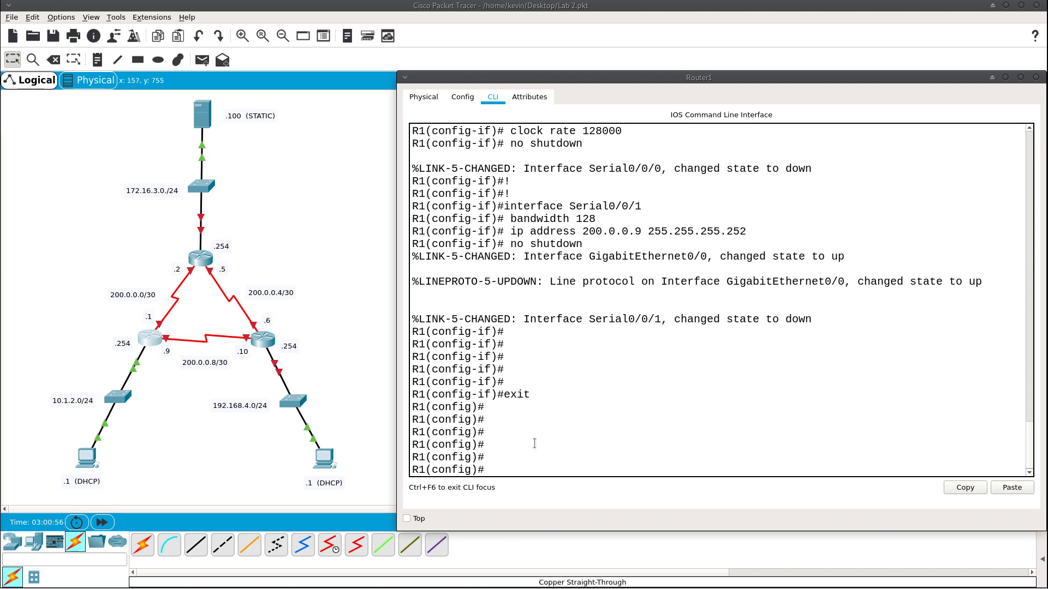
# Step: Create DHCP pool R1 with network 10.1.2.0 255.255.255.0, default router 10.1.2.254, DNS server 8.8.8.8 and domain name rtsl.org
pyautogui.click(1011, 488)
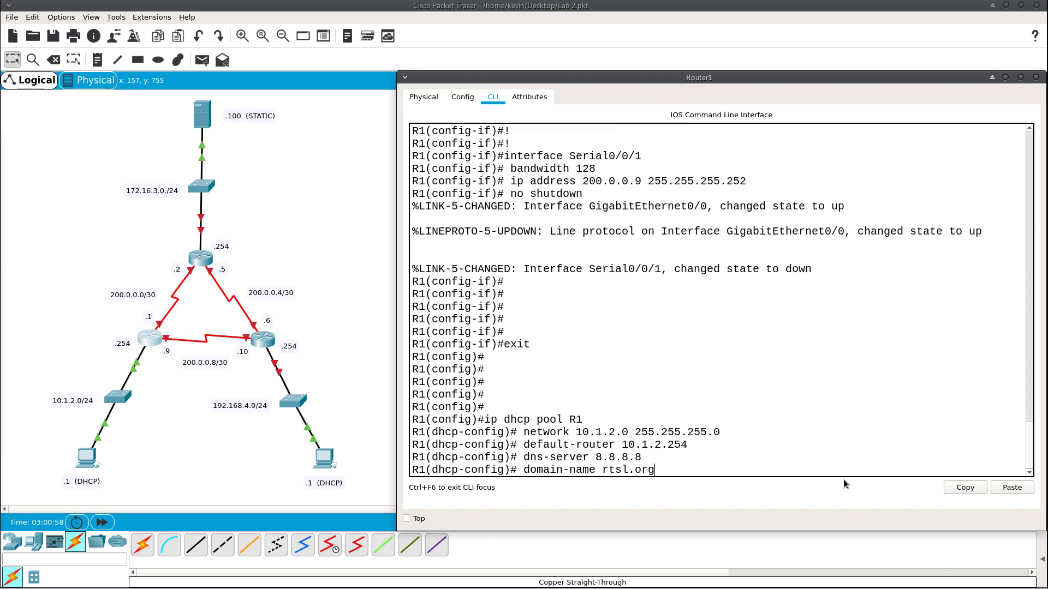
pyautogui.press('Return')
pyautogui.press('Return')
pyautogui.press('Return')
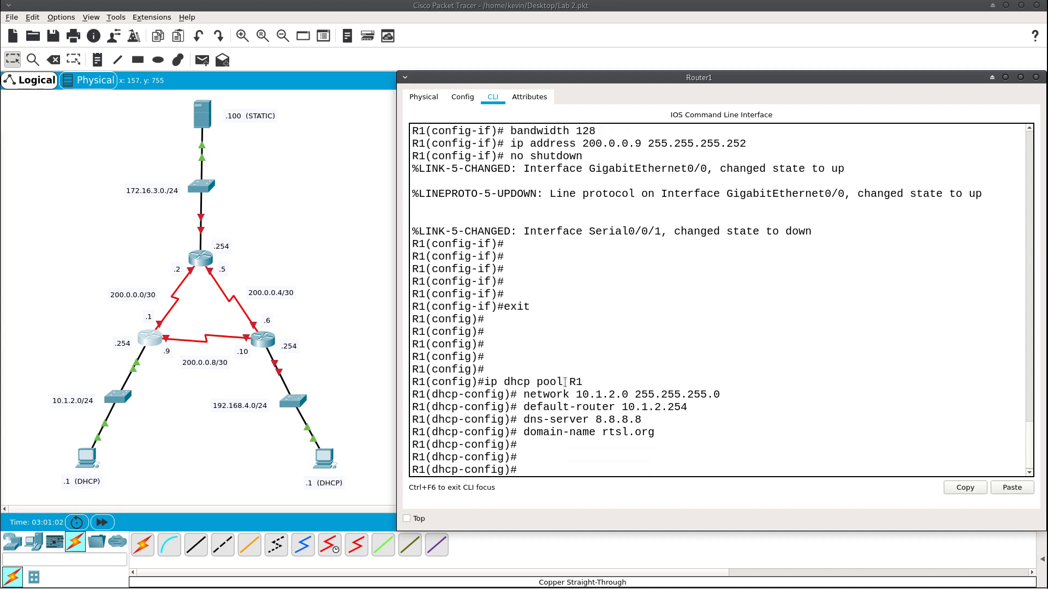
pyautogui.moveTo(568, 382); pyautogui.dragTo(582, 382)
pyautogui.moveTo(623, 407); pyautogui.dragTo(688, 407)
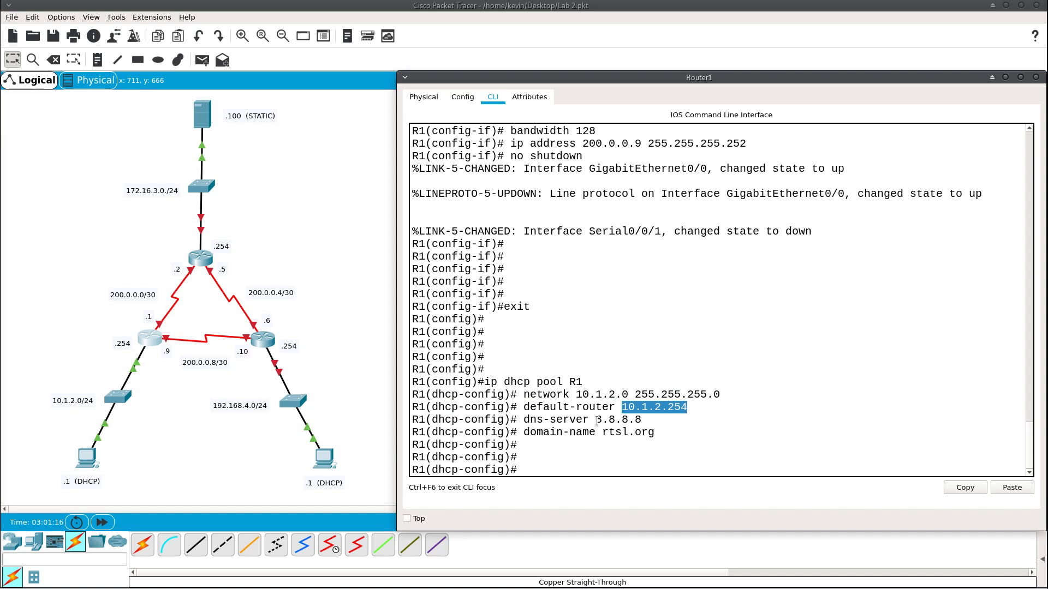
pyautogui.moveTo(596, 420); pyautogui.dragTo(655, 433)
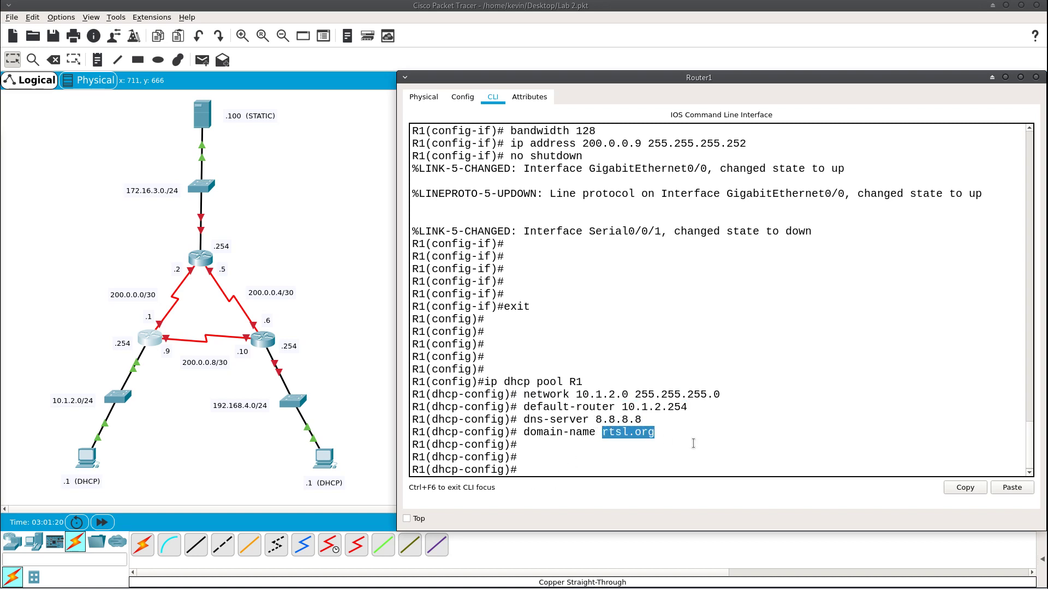
# Step: Leave configuration mode on R1 and save its running configuration with wr
pyautogui.press('Return')
pyautogui.press('Return')
pyautogui.press('Return')
pyautogui.press('Return')
pyautogui.hotkey('ctrl', 'z')
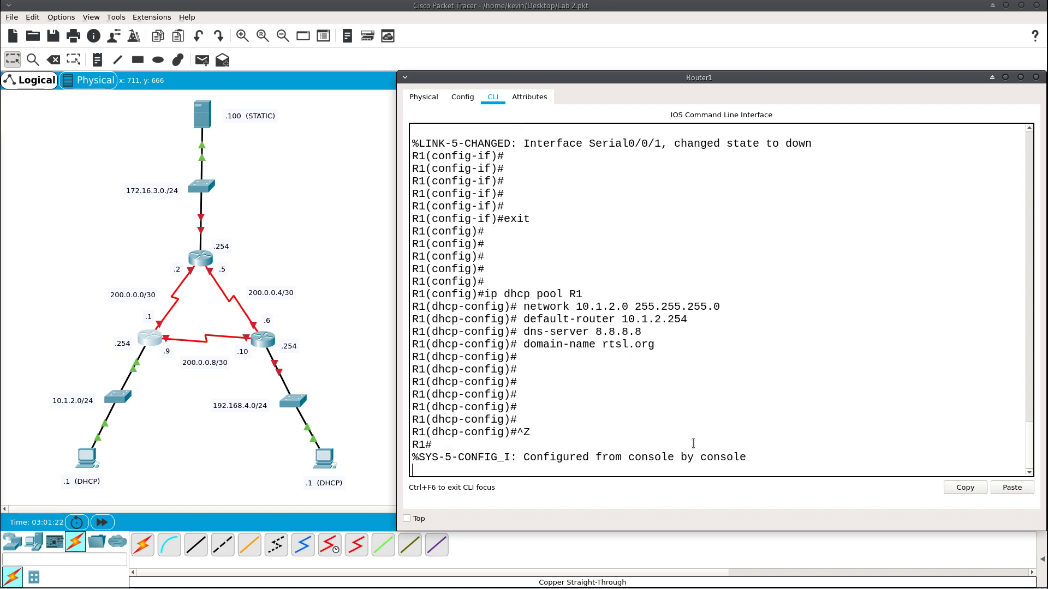
pyautogui.press('Return')
pyautogui.press('Return')
pyautogui.press('Return')
pyautogui.write('w')
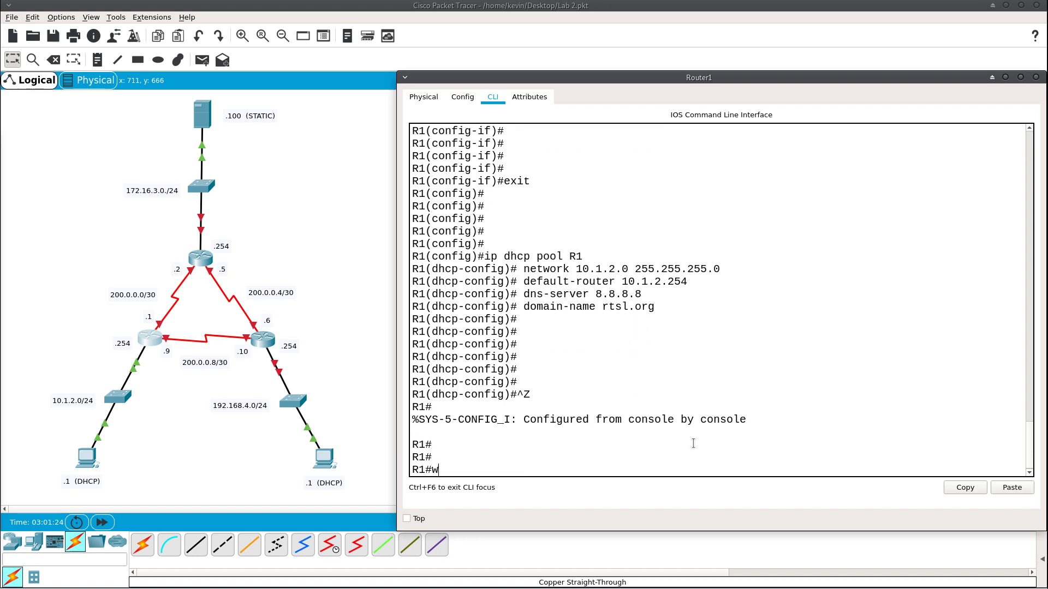
pyautogui.write('r')
pyautogui.press('Return')
pyautogui.press('Return')
pyautogui.press('Return')
pyautogui.press('Return')
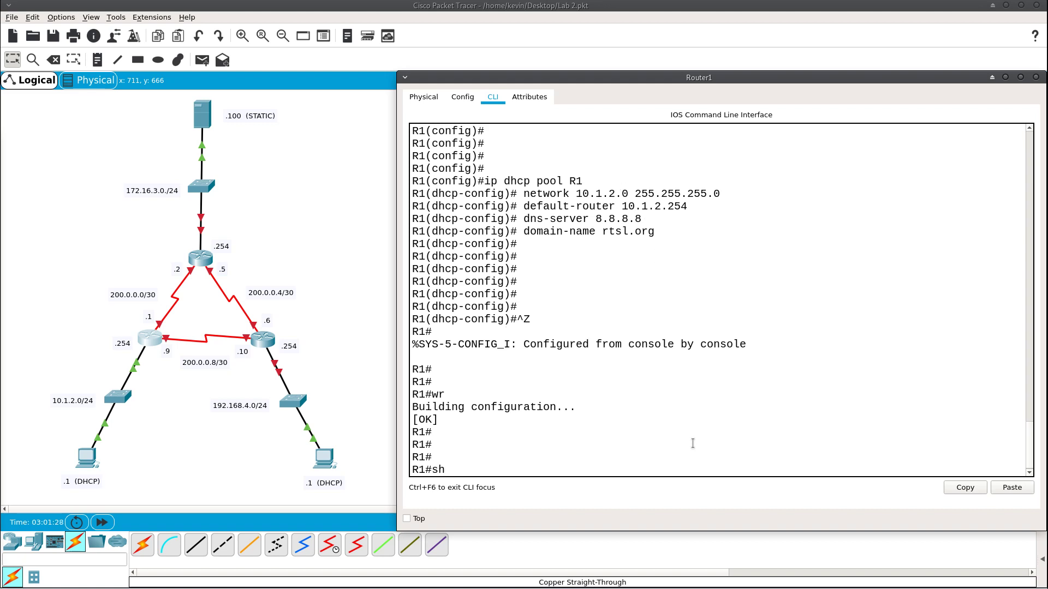
# Step: Check R1's DHCP leases with sh ip dhcp binding
pyautogui.write('sh ip dhcp binding')
pyautogui.press('Return')
pyautogui.press('Return')
pyautogui.press('Return')
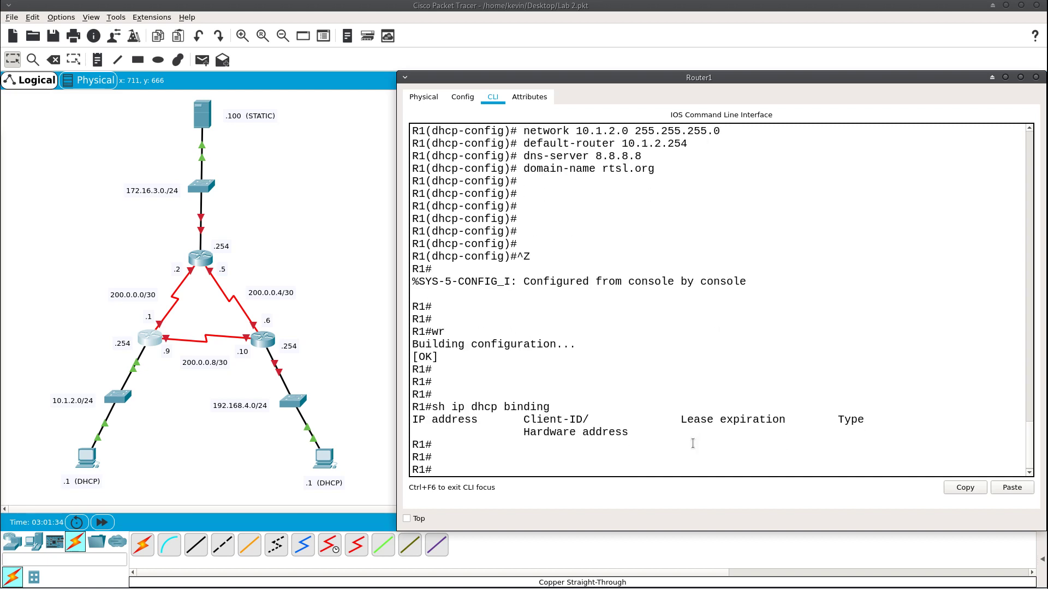
# Step: Set the IPv4 configuration of the PC on the 10.1.2.0/24 LAN to DHCP
pyautogui.click(85, 462)
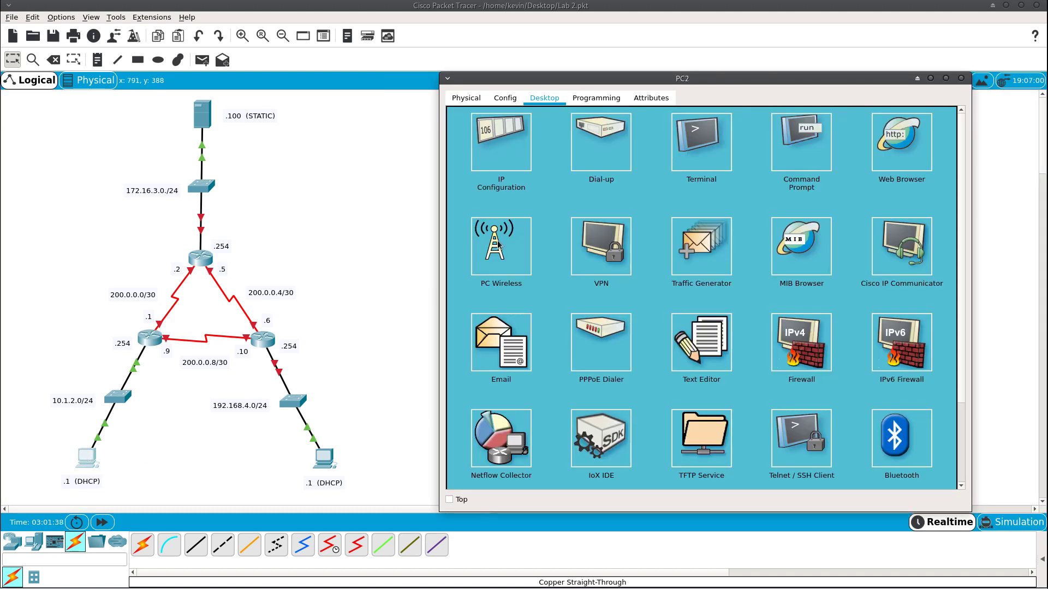
pyautogui.click(502, 161)
pyautogui.click(462, 166)
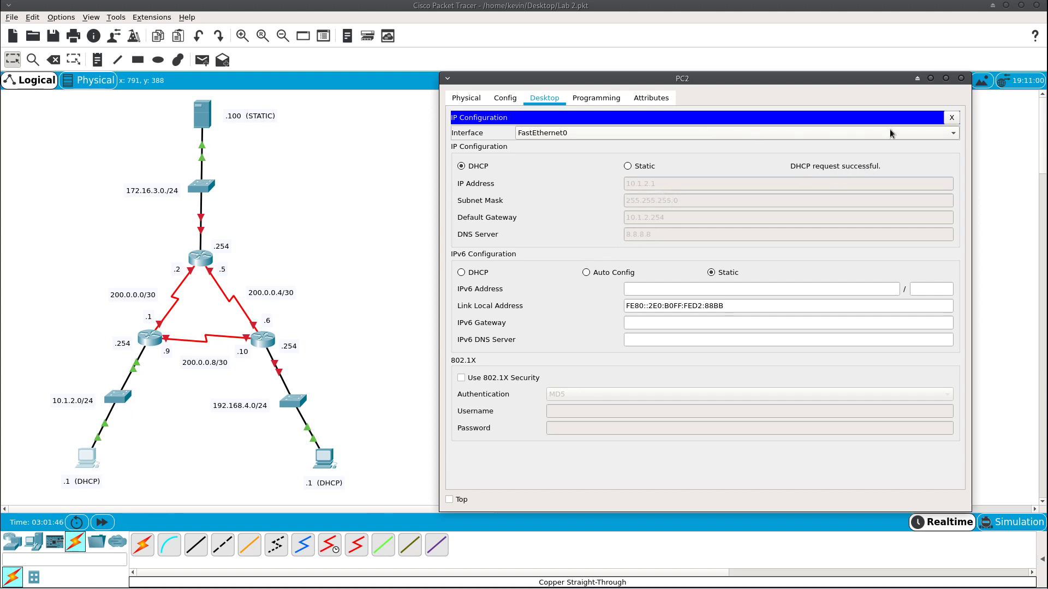
pyautogui.click(952, 117)
# Step: Check the same PC's leased address settings by running ipconfig /all in its Command Prompt, and close the PC window
pyautogui.click(799, 145)
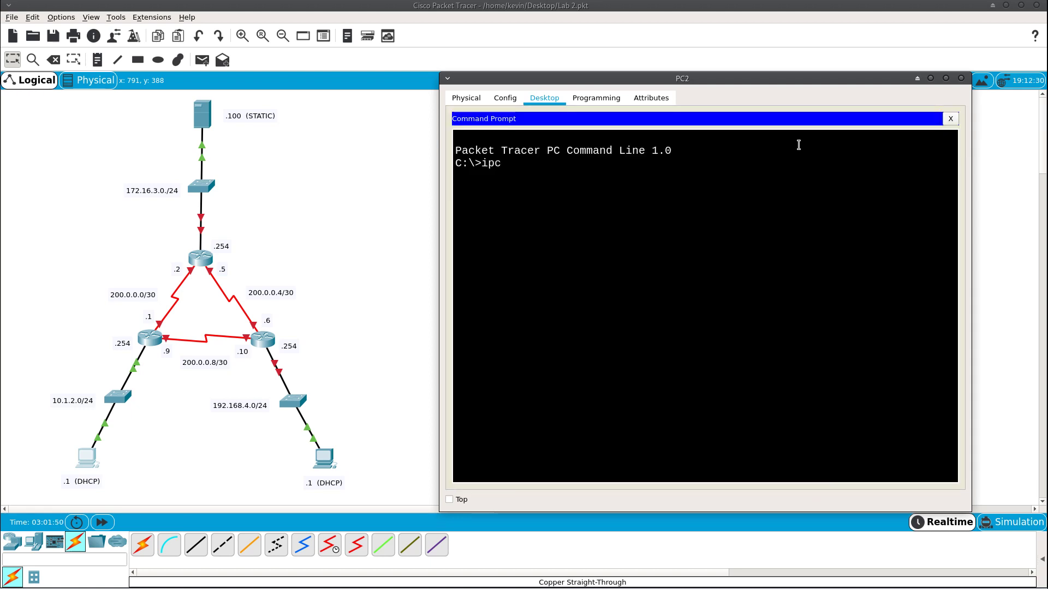
pyautogui.write('onfig /all')
pyautogui.press('Return')
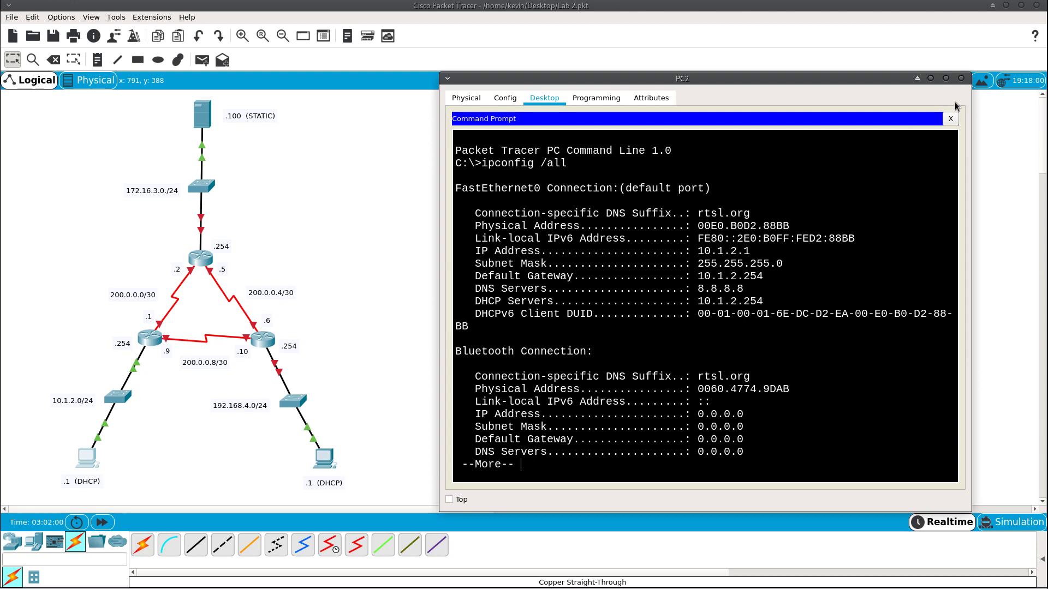
pyautogui.click(961, 79)
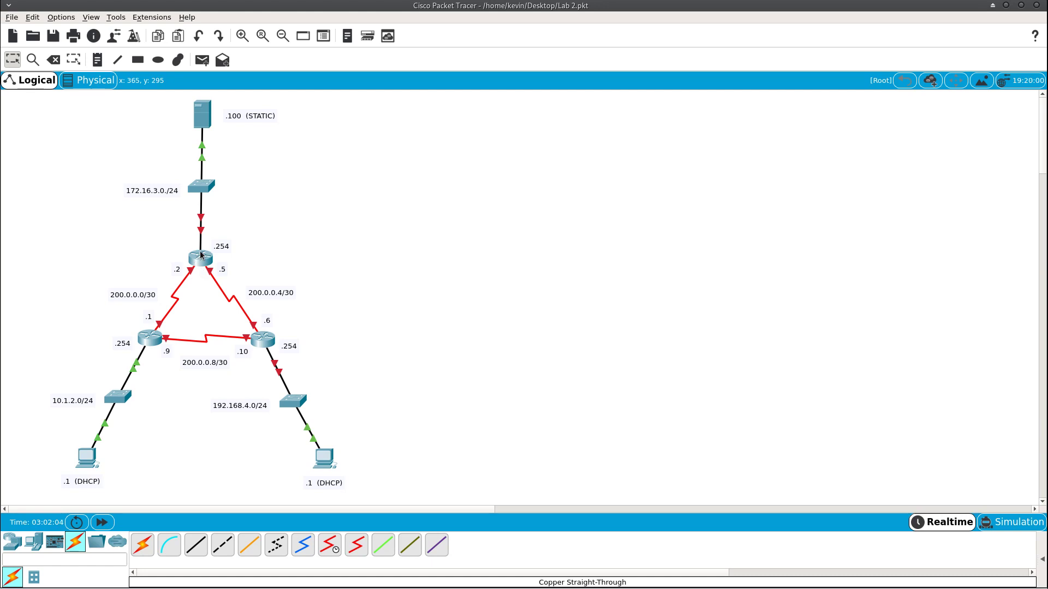
# Step: Open the command line of the router serving the 172.16.3.0/24 LAN and decline the initial configuration dialog
pyautogui.click(200, 255)
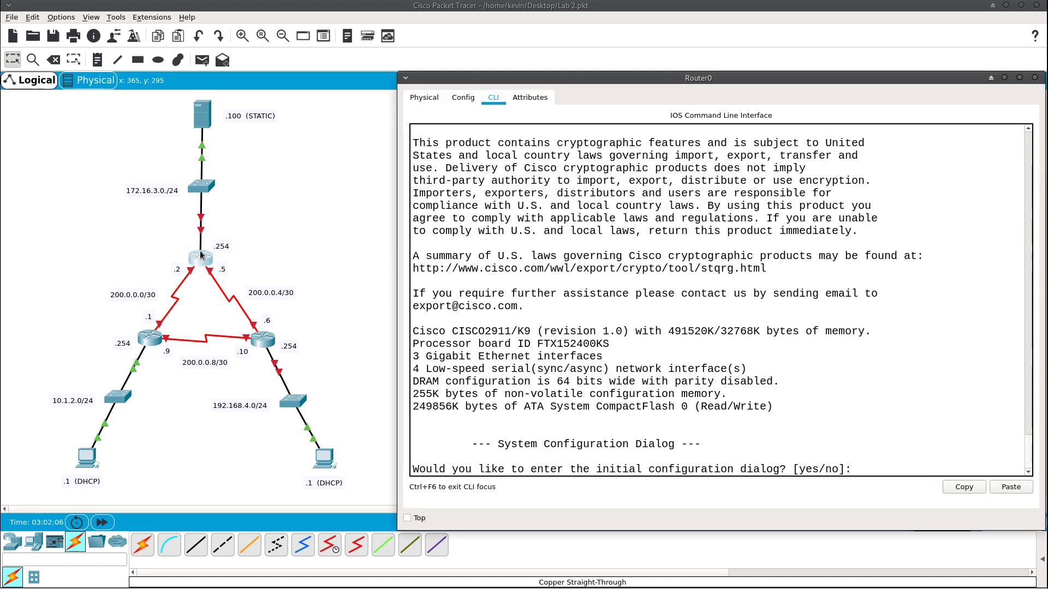
pyautogui.write('no')
pyautogui.press('Return')
pyautogui.press('Return')
pyautogui.press('Return')
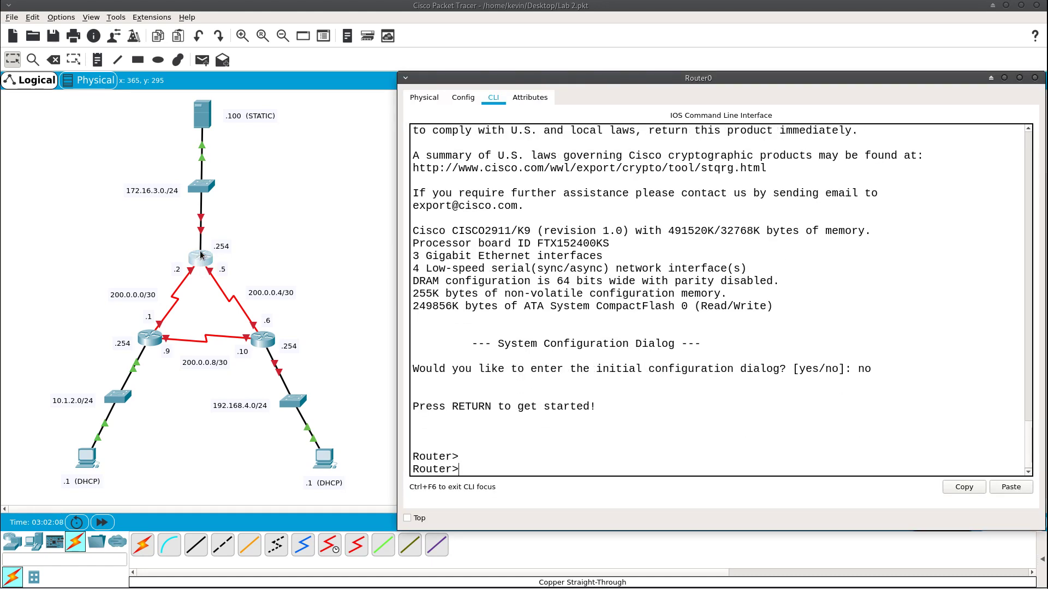
# Step: Enter privileged EXEC mode and global configuration mode on the router of the 172.16.3.0/24 LAN
pyautogui.write('ena')
pyautogui.press('Return')
pyautogui.write('c')
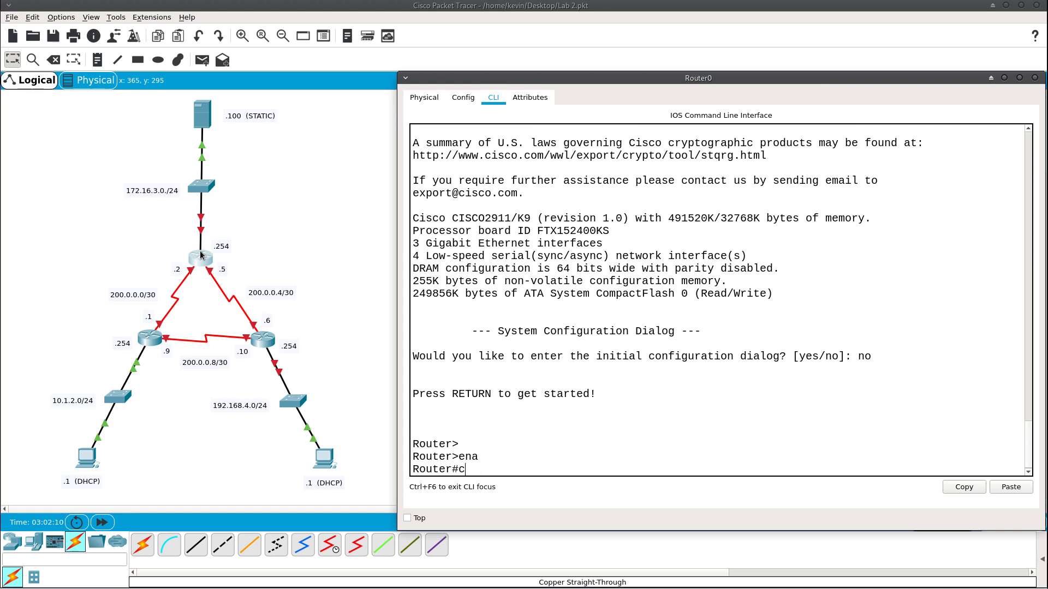
pyautogui.write('onf t')
pyautogui.press('Return')
pyautogui.press('Return')
pyautogui.press('Return')
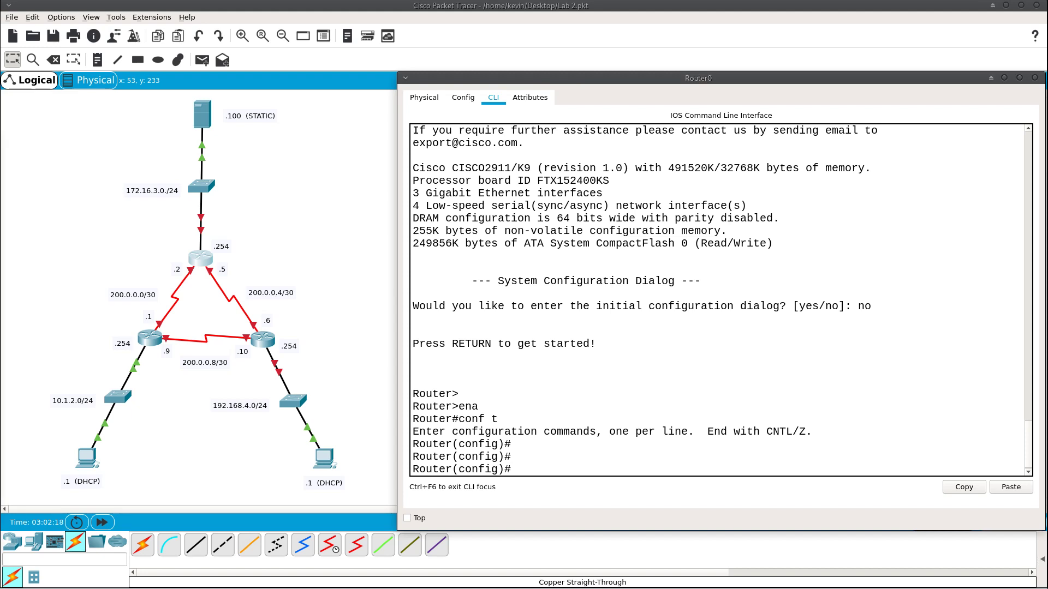
# Step: Apply hostname R2 and enable GigabitEthernet0/0 "LAN B" at 172.16.3.254/24, Serial0/0/0 at 200.0.0.5/30 with clock rate 128000 and Serial0/0/1 at 200.0.0.2/30, both serials with bandwidth 128
pyautogui.click(1009, 487)
pyautogui.scroll(3, 543, 257)
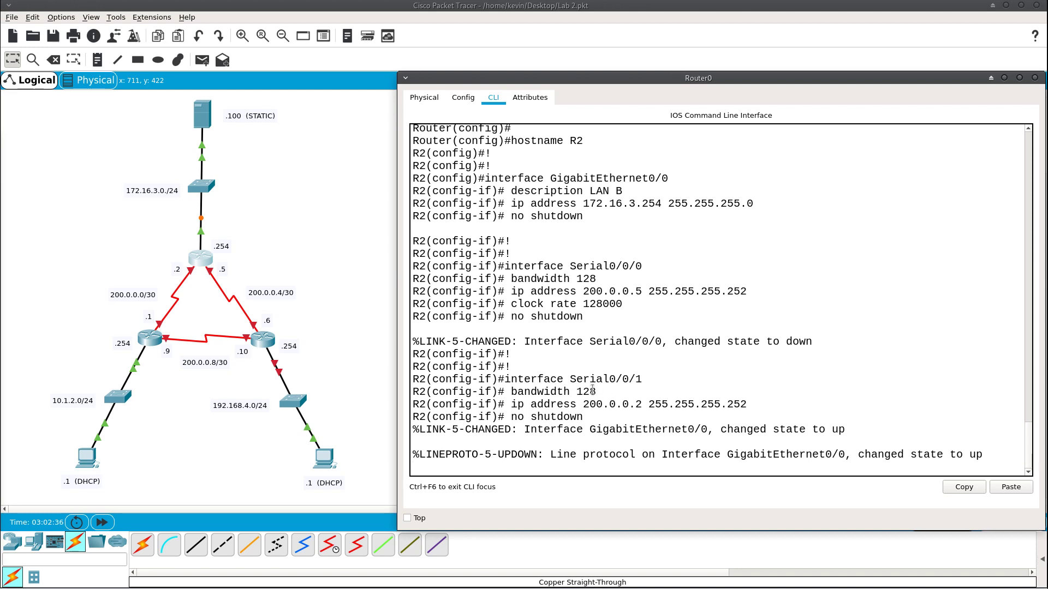
pyautogui.press('Return')
pyautogui.press('Return')
pyautogui.press('Return')
pyautogui.press('Return')
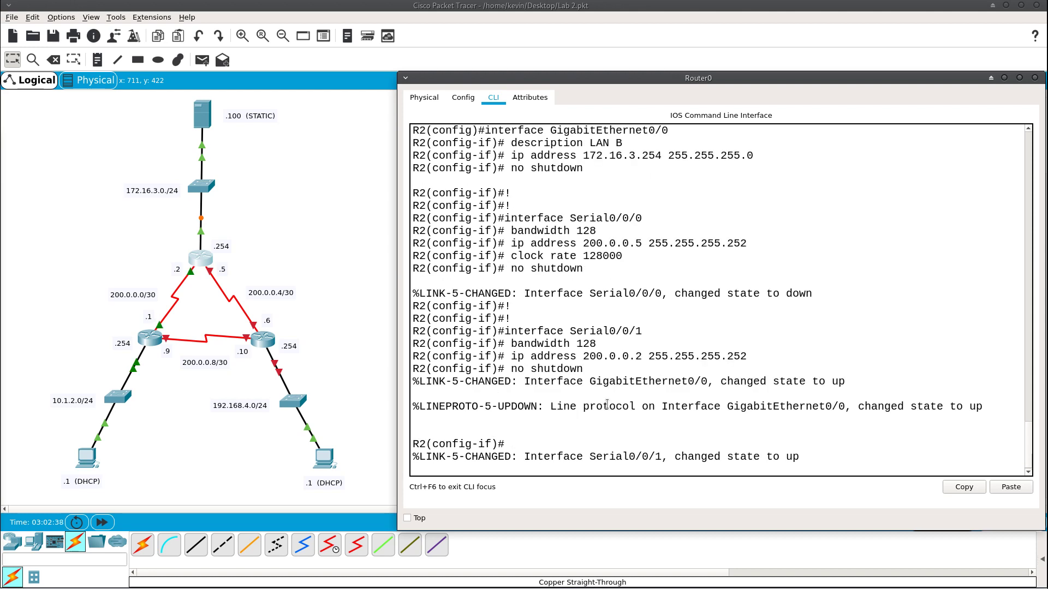
pyautogui.press('Return')
pyautogui.press('Return')
pyautogui.press('Return')
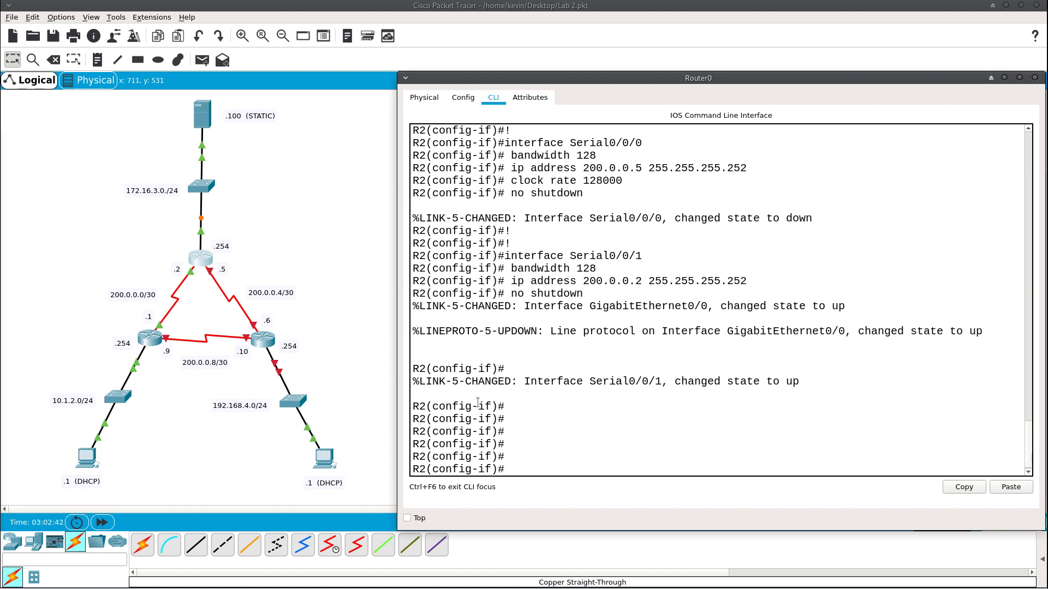
# Step: Leave configuration mode on R2 and save its running configuration with wr
pyautogui.hotkey('ctrl', 'z')
pyautogui.press('Return')
pyautogui.write('wr')
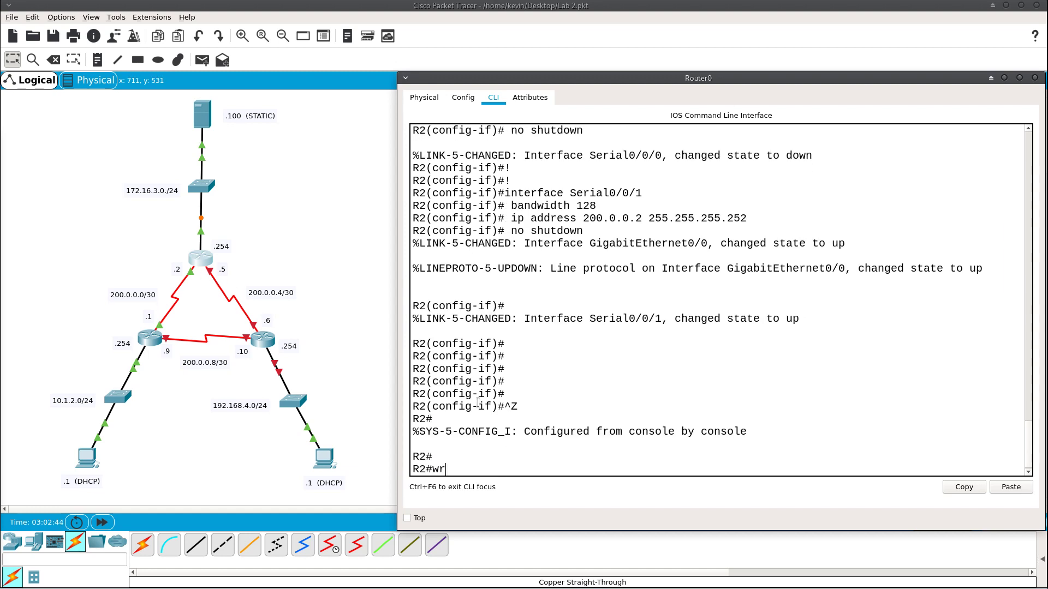
pyautogui.press('Return')
pyautogui.press('Return')
pyautogui.press('Return')
pyautogui.press('Return')
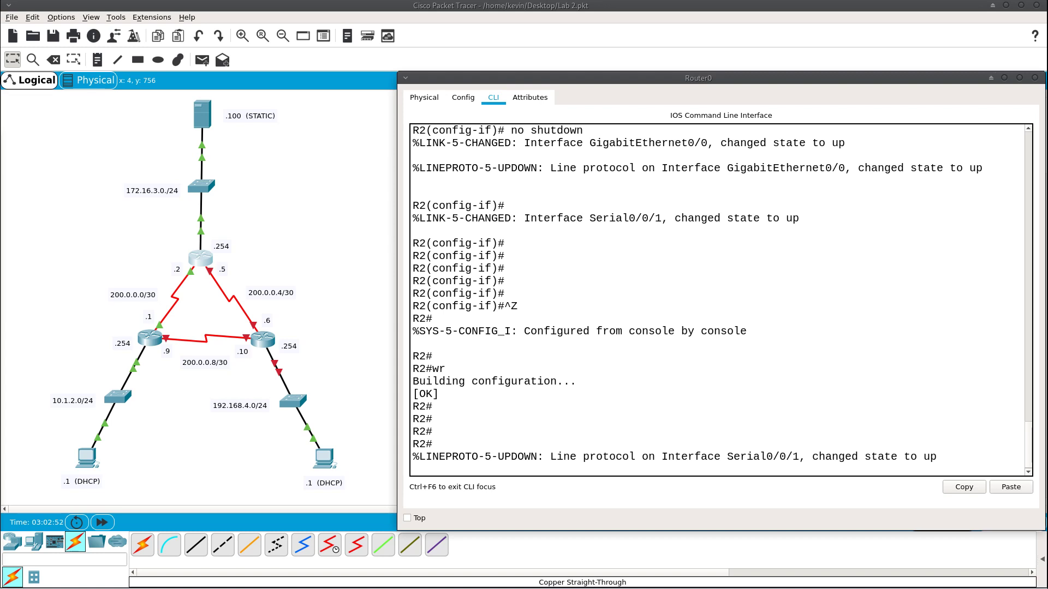
# Step: Open the command line of the router serving the 192.168.4.0/24 LAN and decline the initial configuration dialog
pyautogui.click(265, 341)
pyautogui.write('no')
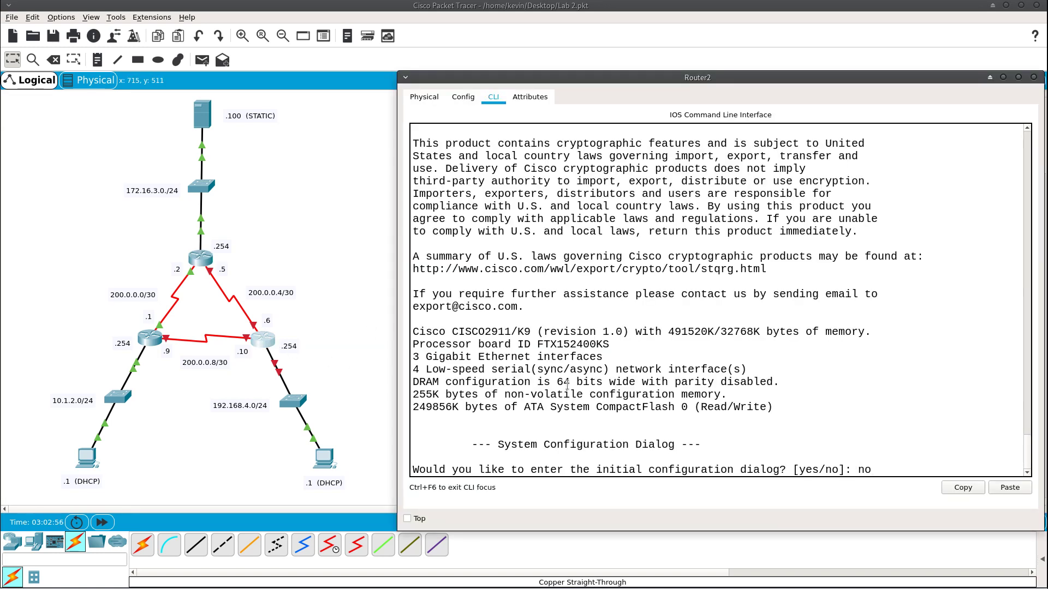
pyautogui.press('Return')
pyautogui.press('Return')
pyautogui.press('Return')
pyautogui.press('Return')
# Step: Enter privileged EXEC mode and global configuration mode on the router of the 192.168.4.0/24 LAN
pyautogui.write('ena')
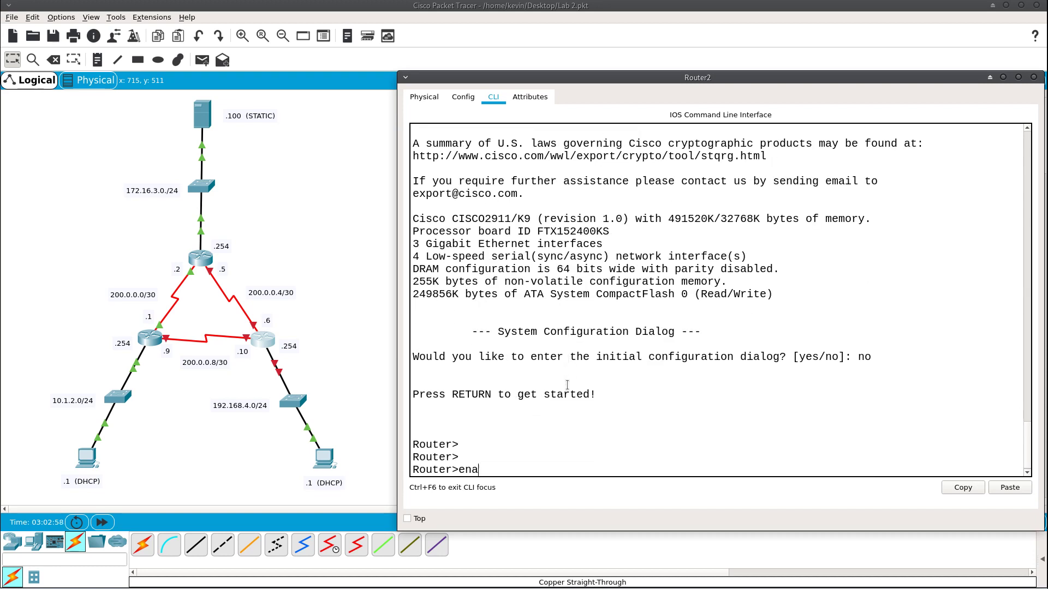
pyautogui.press('Return')
pyautogui.press('Return')
pyautogui.press('Return')
pyautogui.press('Return')
pyautogui.write('conf t')
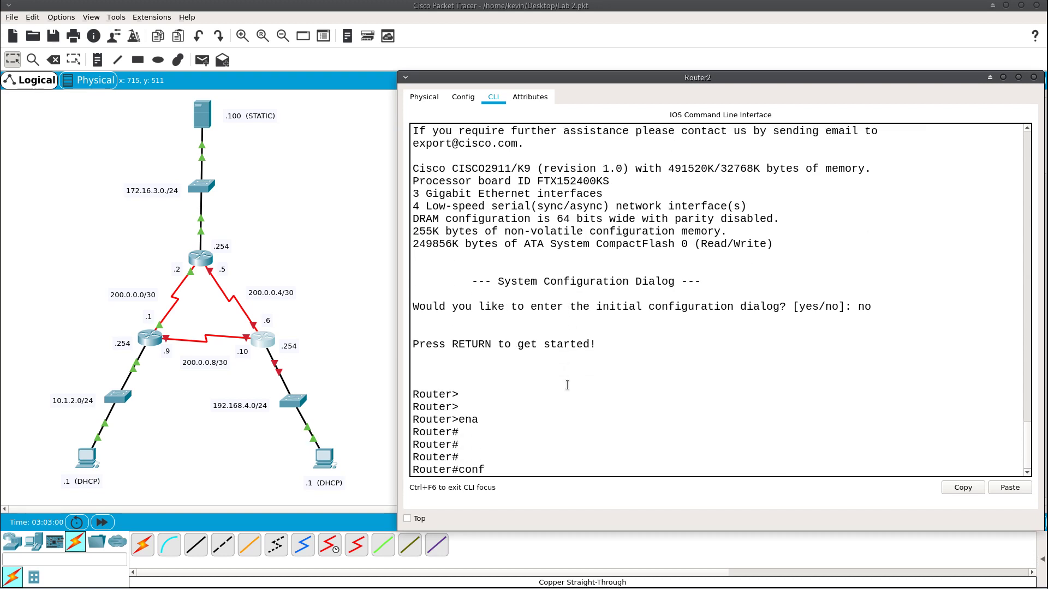
pyautogui.press('Return')
pyautogui.press('Return')
pyautogui.press('Return')
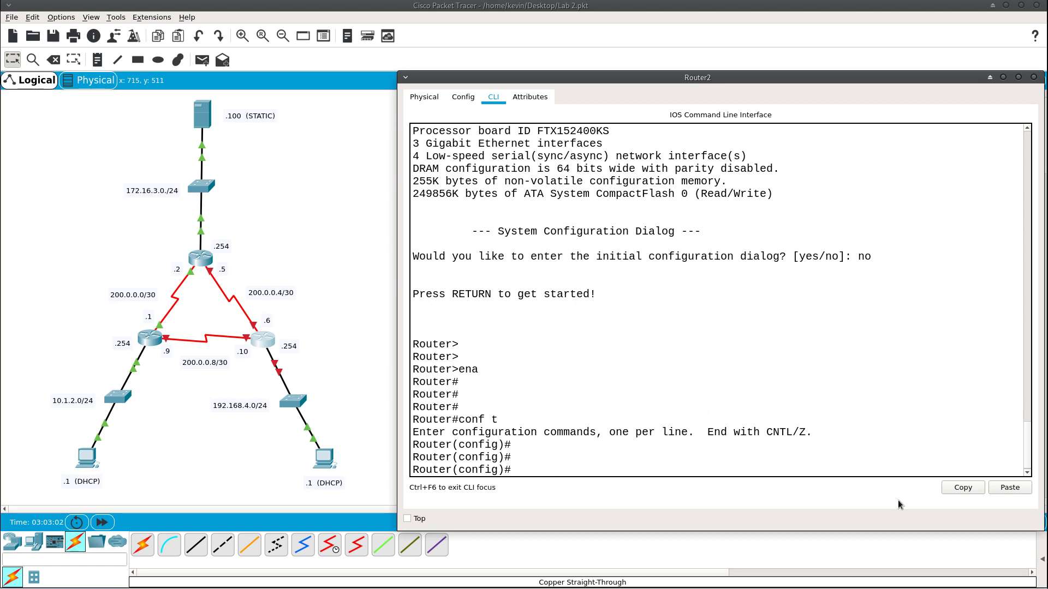
# Step: Apply the R3 configuration: Serial0/0/0 200.0.0.10/30 (clock rate 128000), Serial0/0/1 200.0.0.6/30, bandwidth 128, and DHCP pool R3 for 192.168.4.0/24 with gateway 192.168.4.254, DNS 8.8.8.8, domain rtsl.org
pyautogui.click(1009, 487)
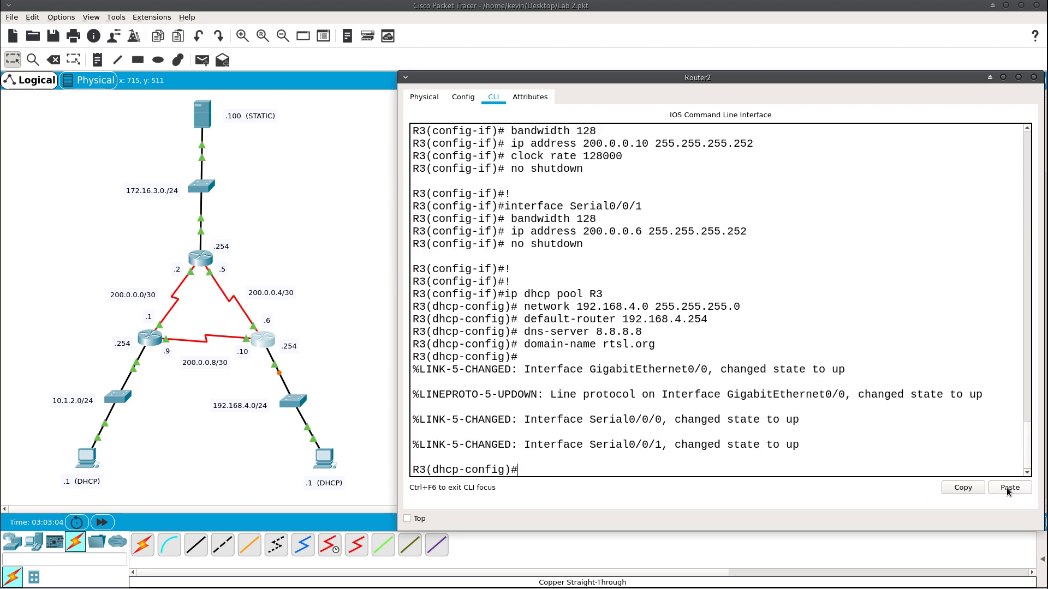
pyautogui.scroll(5, 543, 172)
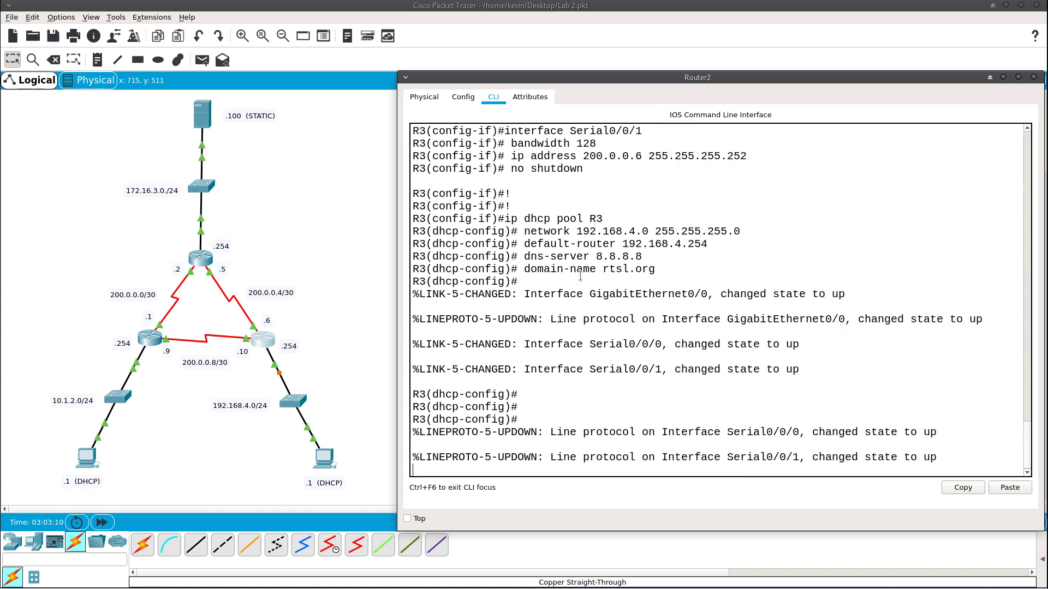
pyautogui.scroll(1, 583, 260)
pyautogui.scroll(2, 595, 213)
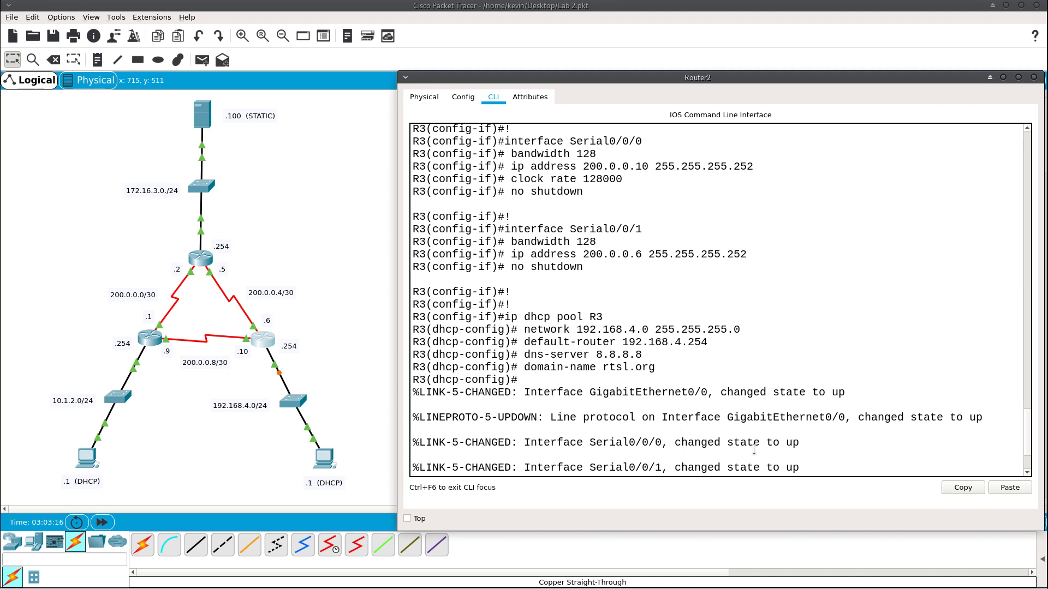
pyautogui.press('Return')
pyautogui.press('Return')
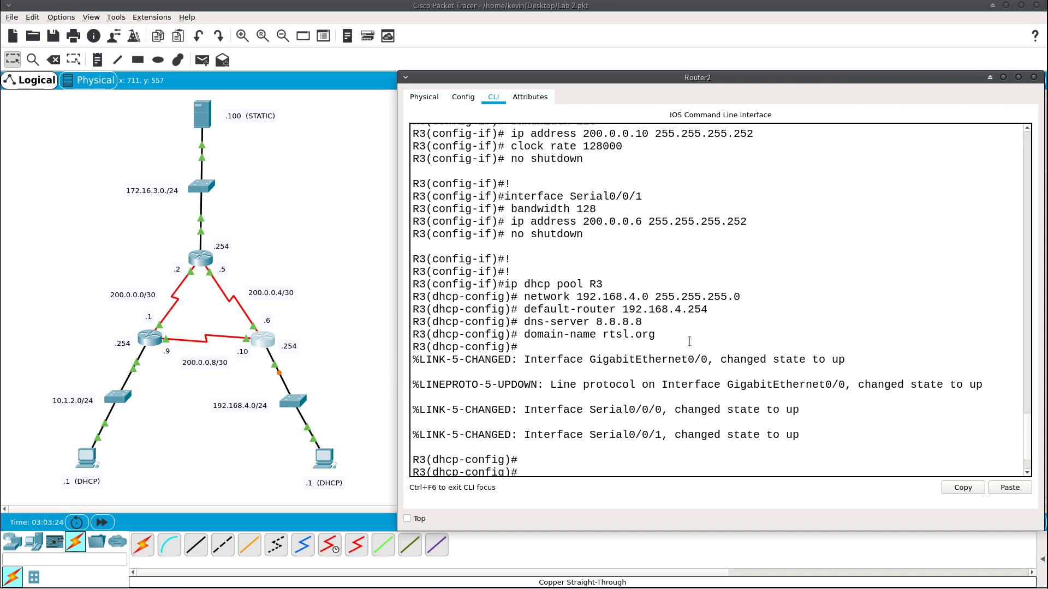
pyautogui.press('Return')
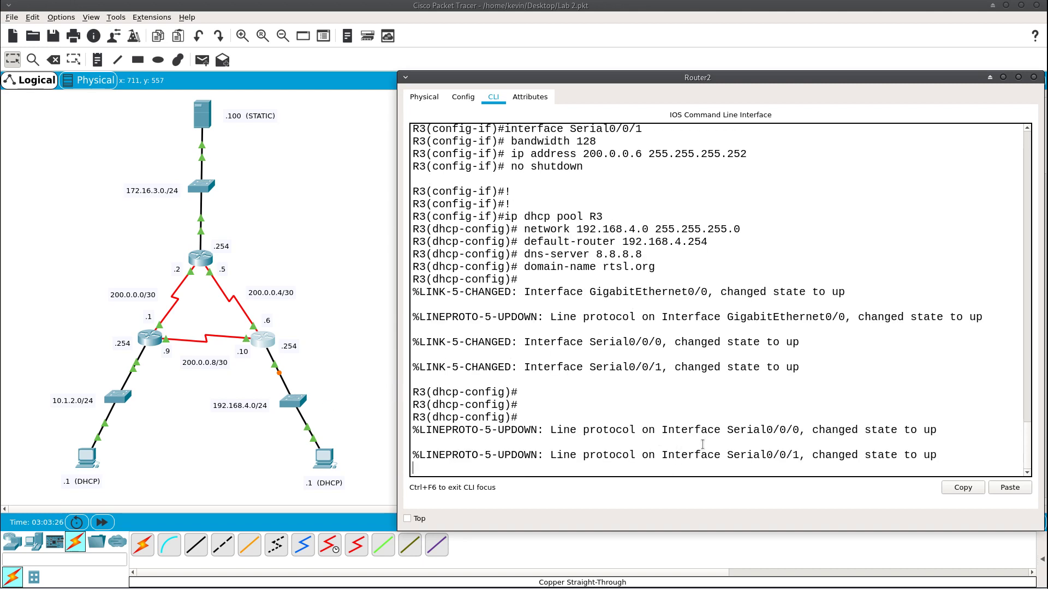
# Step: Leave DHCP pool configuration mode on R3 and return to privileged EXEC mode
pyautogui.press('Return')
pyautogui.press('Return')
pyautogui.press('Return')
pyautogui.press('Return')
pyautogui.press('Return')
pyautogui.hotkey('ctrl', 'z')
pyautogui.press('Return')
pyautogui.press('Return')
pyautogui.press('Return')
pyautogui.press('Return')
pyautogui.press('Return')
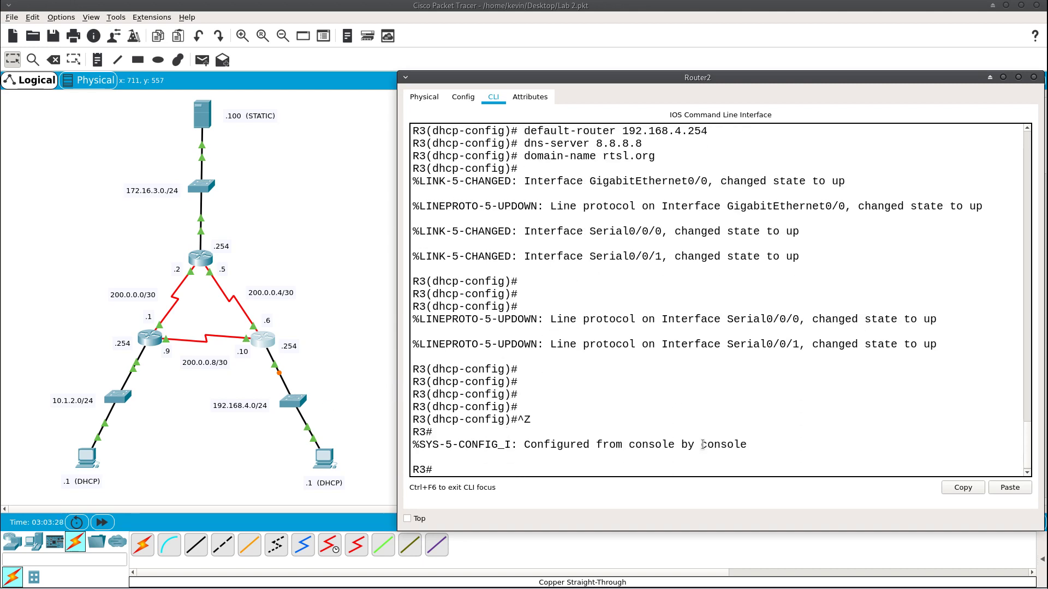
pyautogui.press('Return')
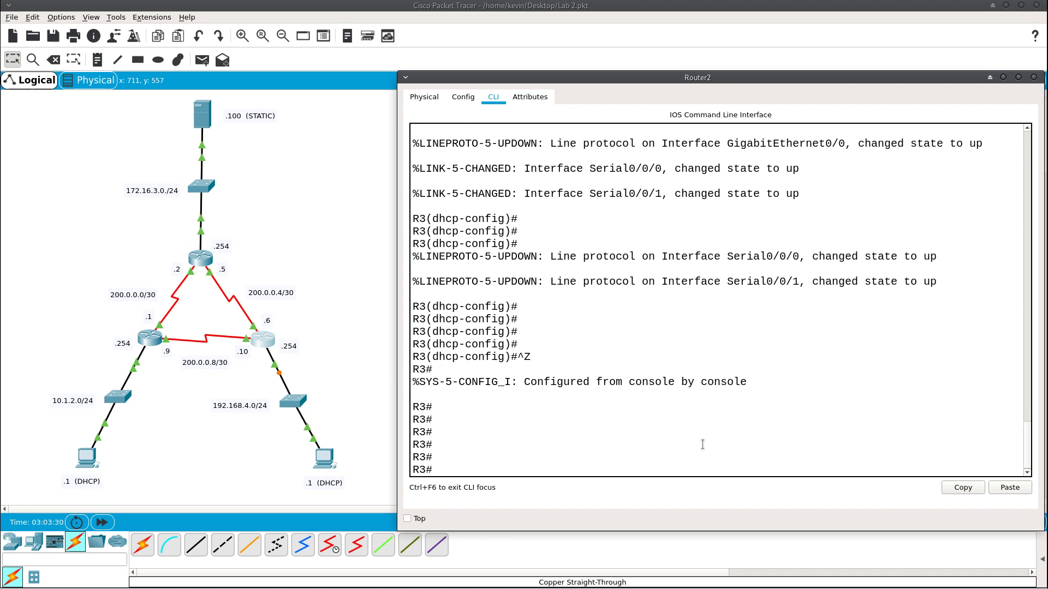
# Step: List the DHCP bindings on R3 with sh ip dhcp binding
pyautogui.write('sh ip dhcp binding')
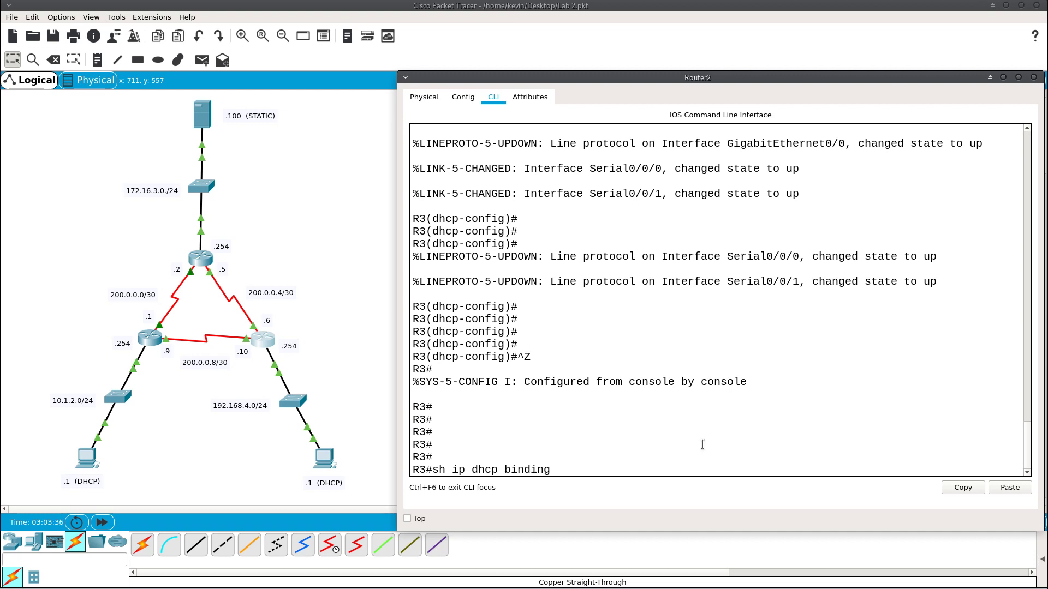
pyautogui.press('Return')
pyautogui.press('Return')
pyautogui.press('Return')
pyautogui.press('Return')
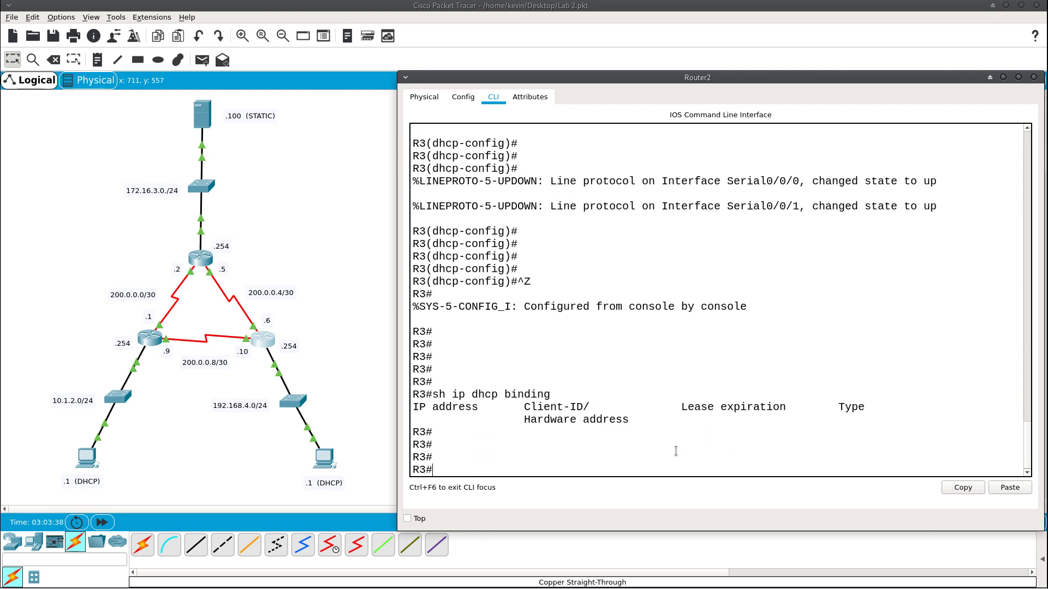
# Step: Set the IPv4 configuration of the PC on the 192.168.4.0/24 LAN to DHCP
pyautogui.click(327, 464)
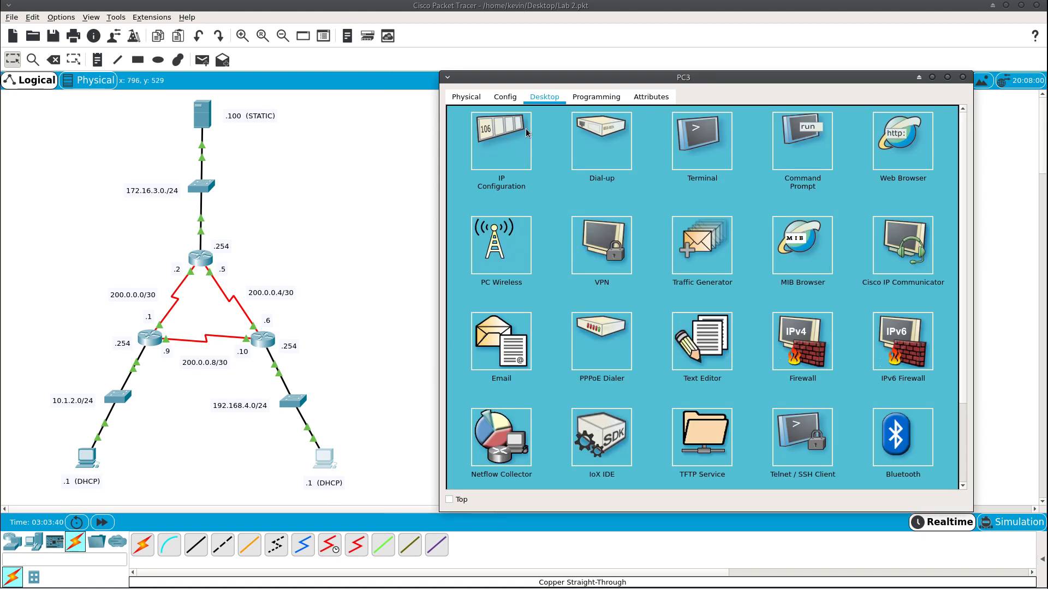
pyautogui.click(499, 134)
pyautogui.click(489, 168)
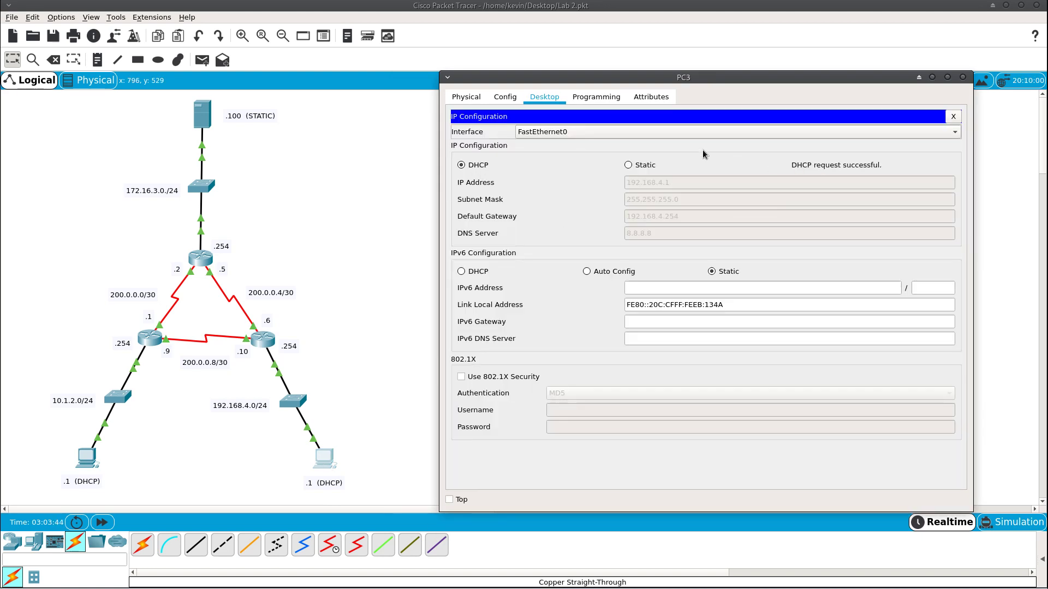
# Step: Check that PC's leased address settings by running ipconfig /all in its Command Prompt
pyautogui.click(952, 116)
pyautogui.click(812, 153)
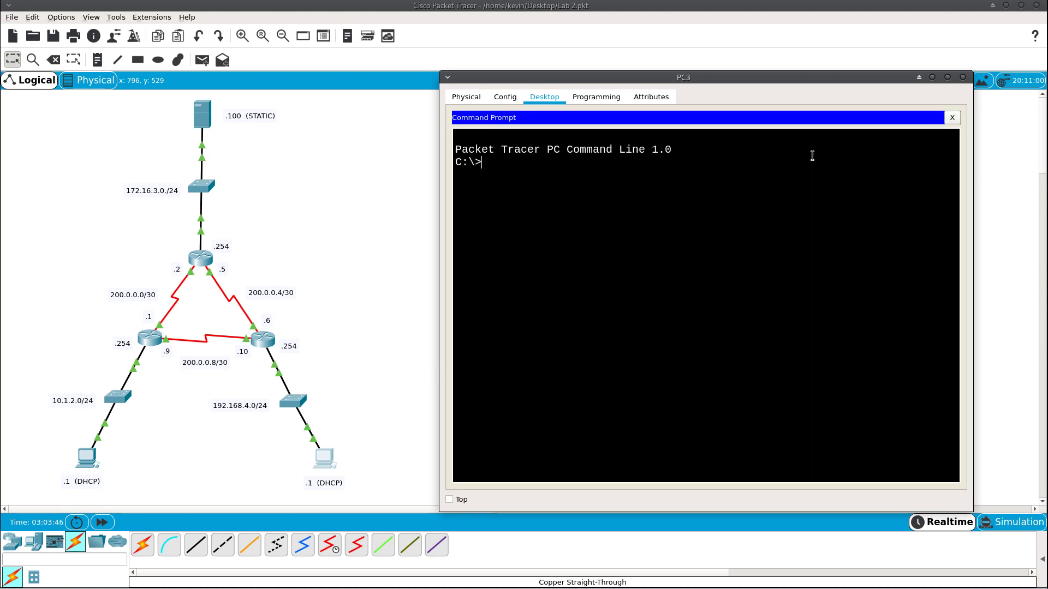
pyautogui.write('ipconfig /all')
pyautogui.press('Return')
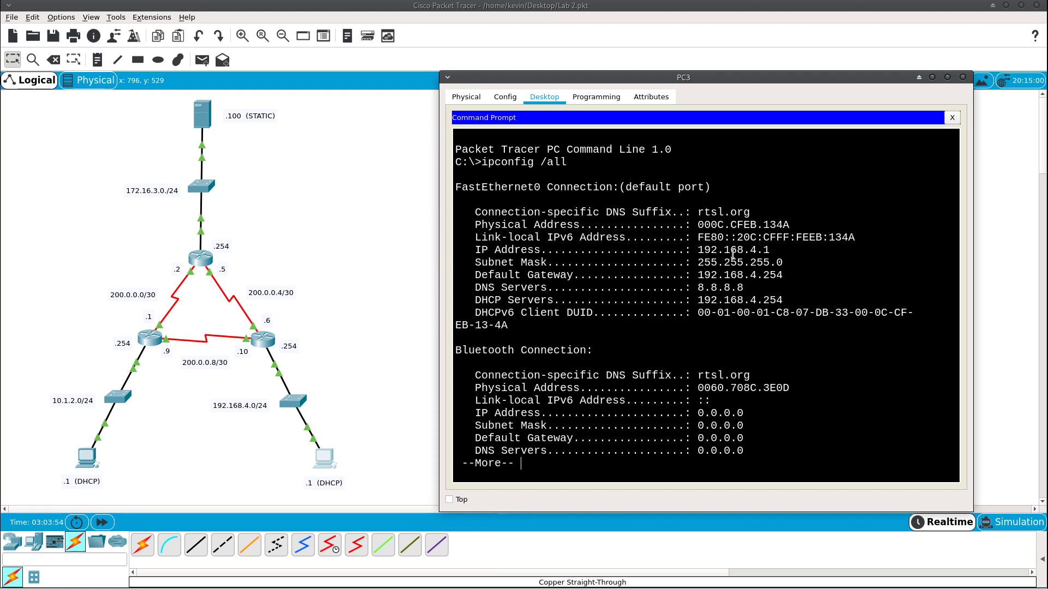
pyautogui.press('space')
# Step: Return to R3's command line and list its DHCP bindings again to check the PC's lease
pyautogui.click(262, 341)
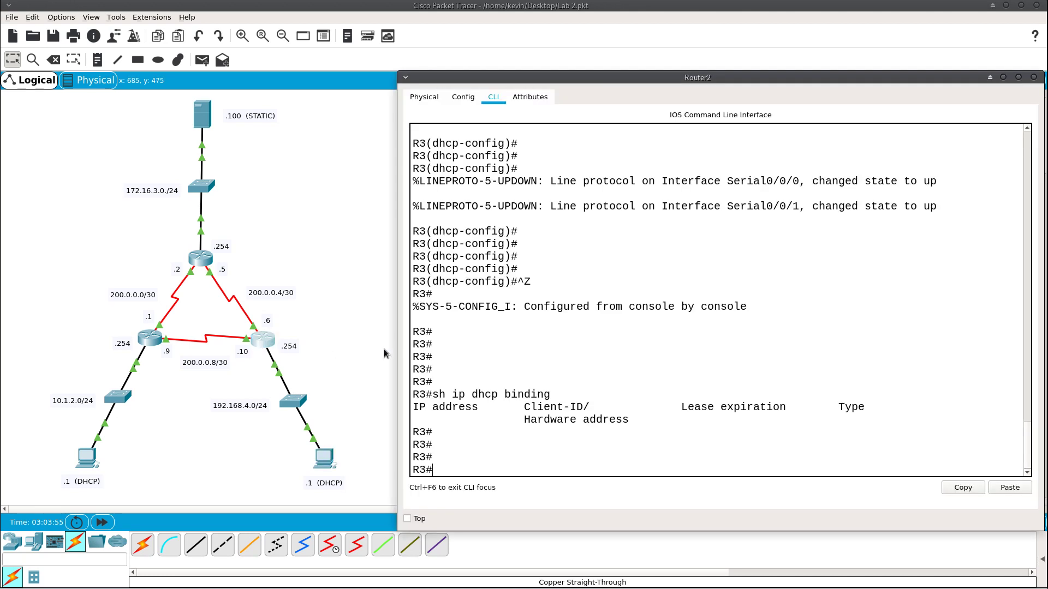
pyautogui.press('Up')
pyautogui.press('Return')
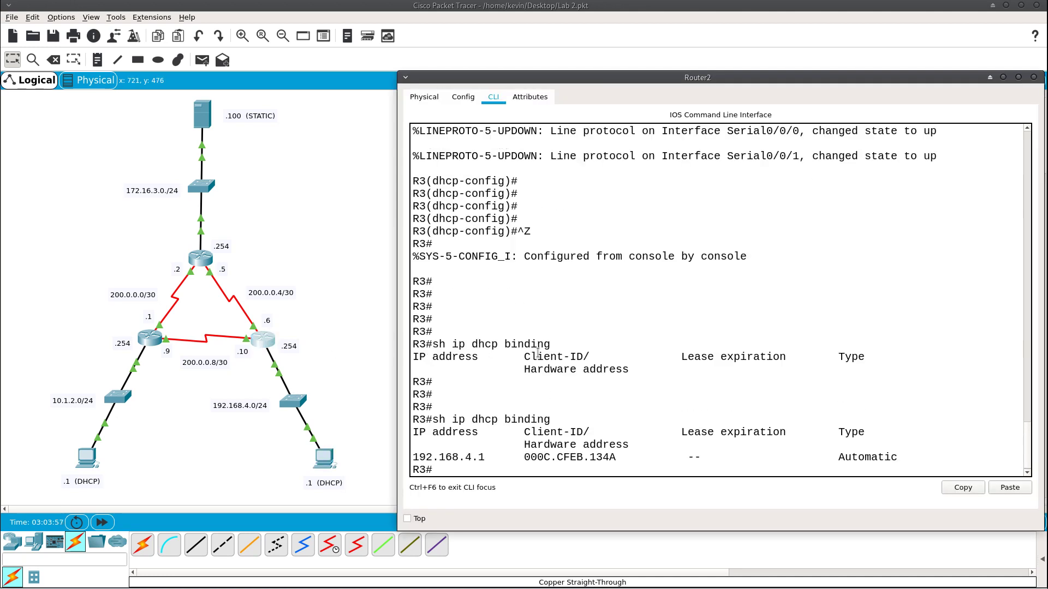
pyautogui.press('Return')
pyautogui.press('Return')
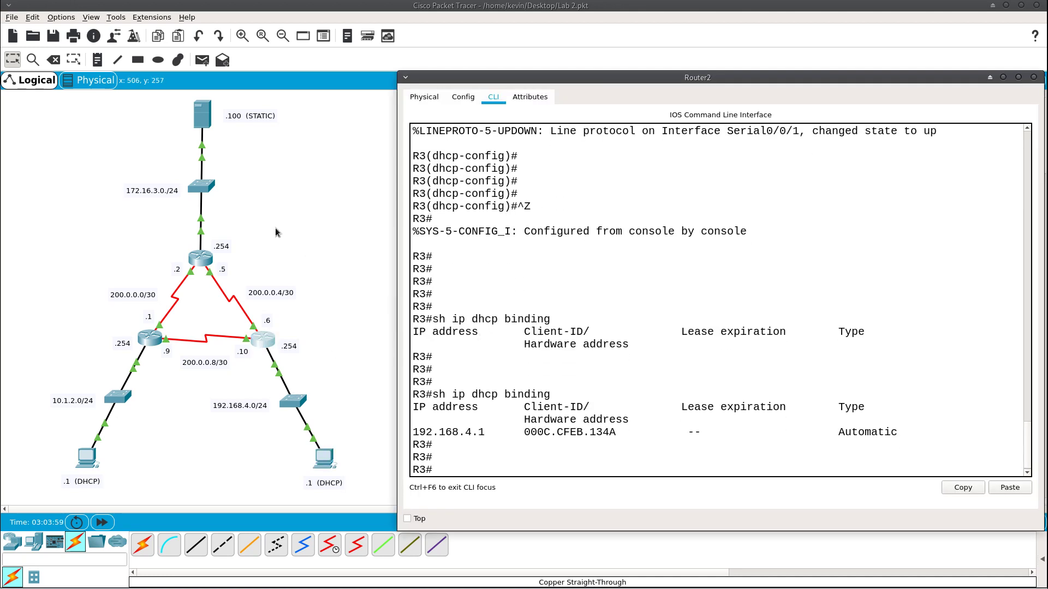
# Step: Give the server on the 172.16.3.0/24 LAN the static IP address 172.16.3.100, subnet mask 255.255.255.0 and default gateway 172.16.3.254, and return to the topology
pyautogui.click(202, 118)
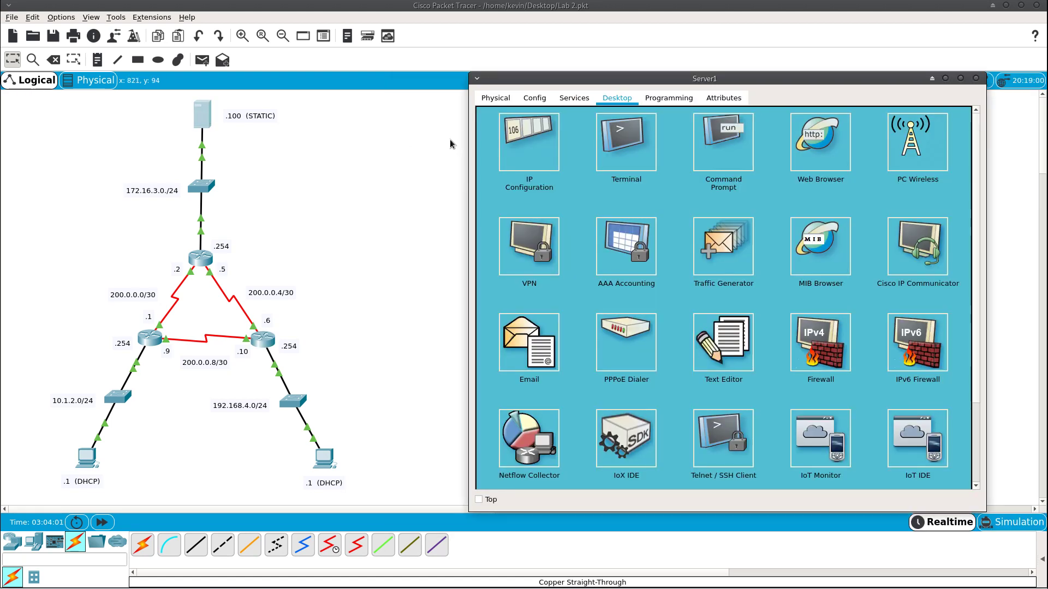
pyautogui.click(525, 151)
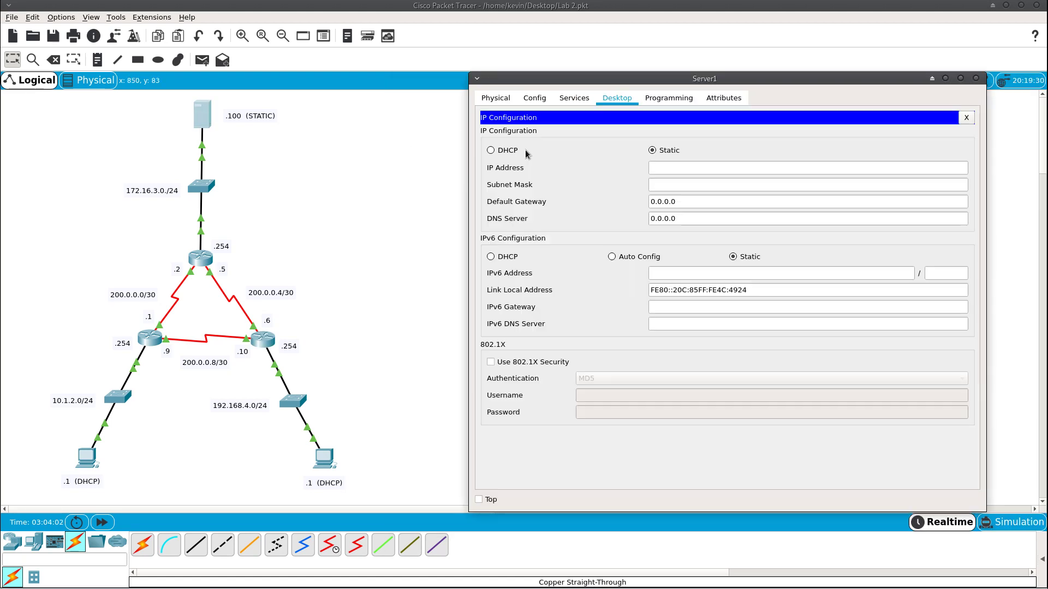
pyautogui.click(680, 166)
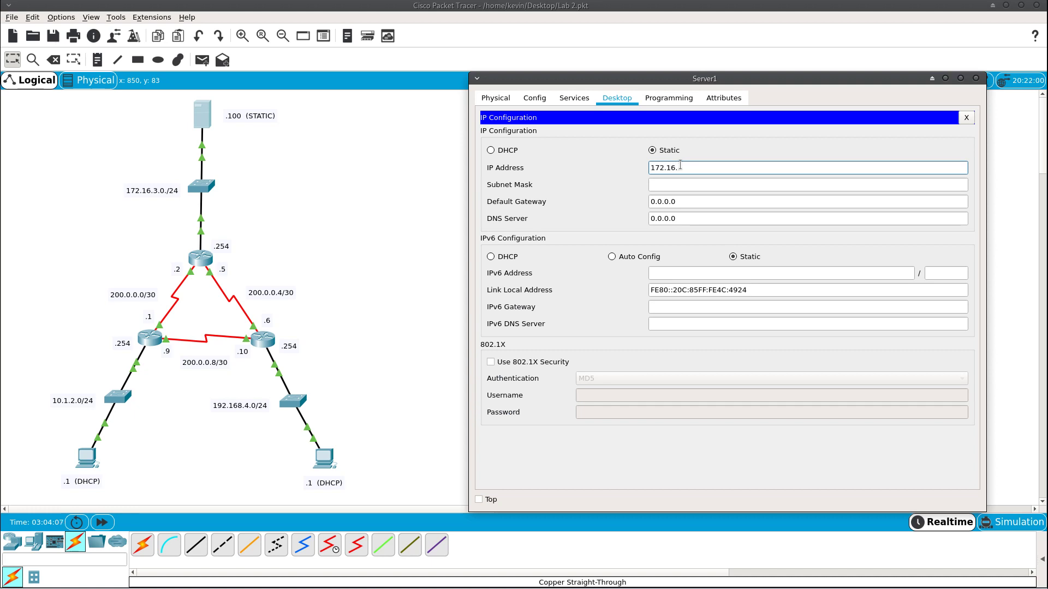
pyautogui.write('172.16.3.100')
pyautogui.press('Tab')
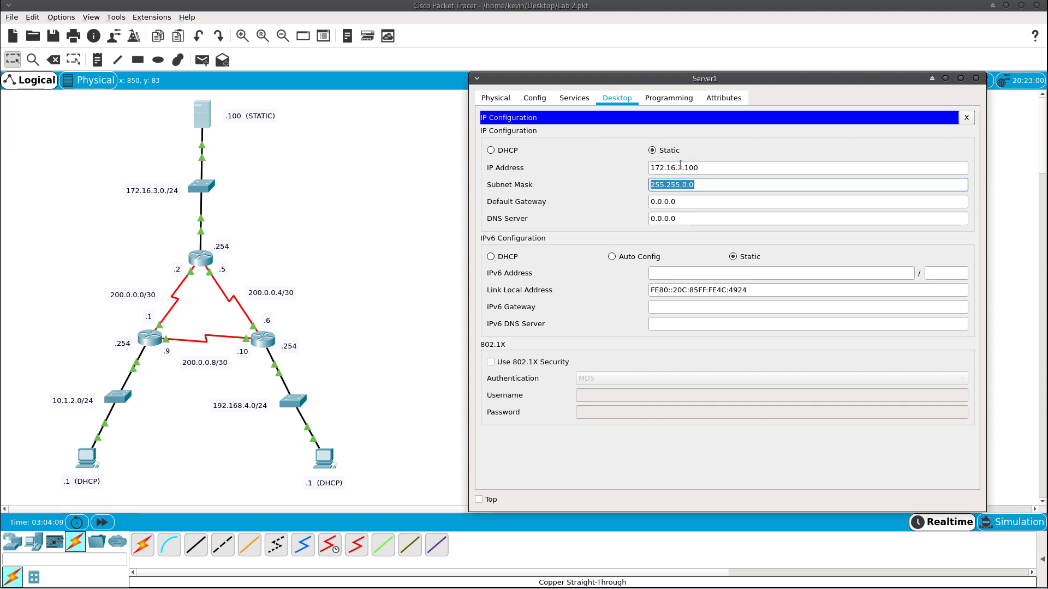
pyautogui.press('Right')
pyautogui.press('BackSpace')
pyautogui.press('Tab')
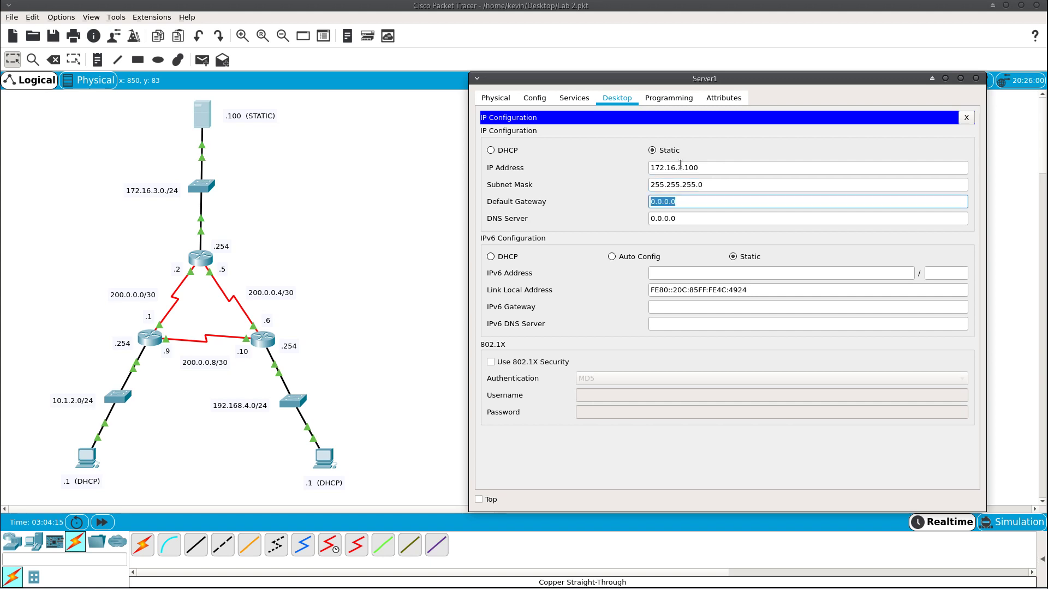
pyautogui.write('172.16.3.254')
pyautogui.press('Tab')
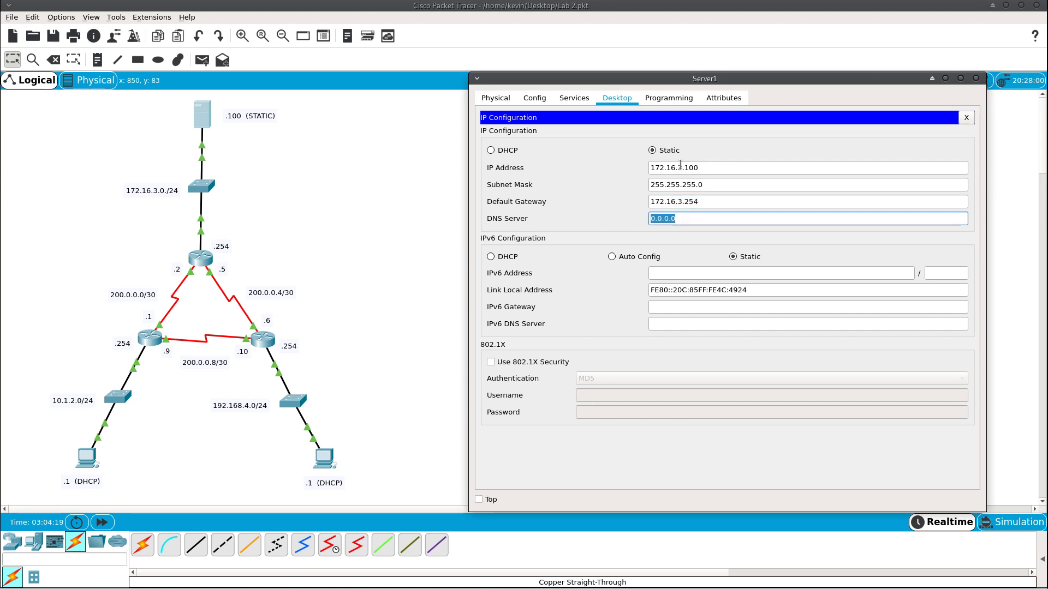
pyautogui.click(372, 303)
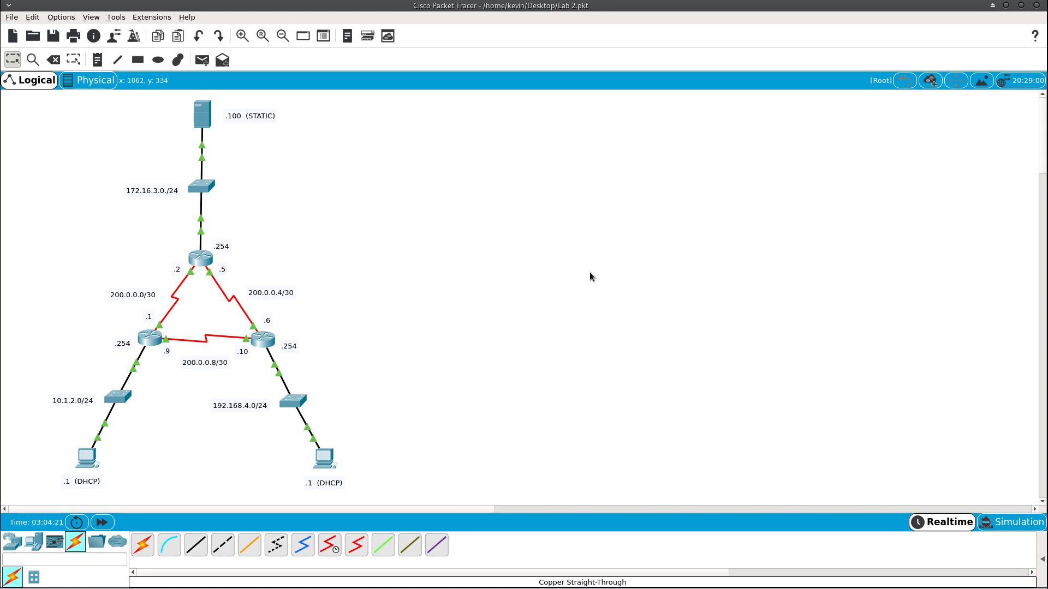